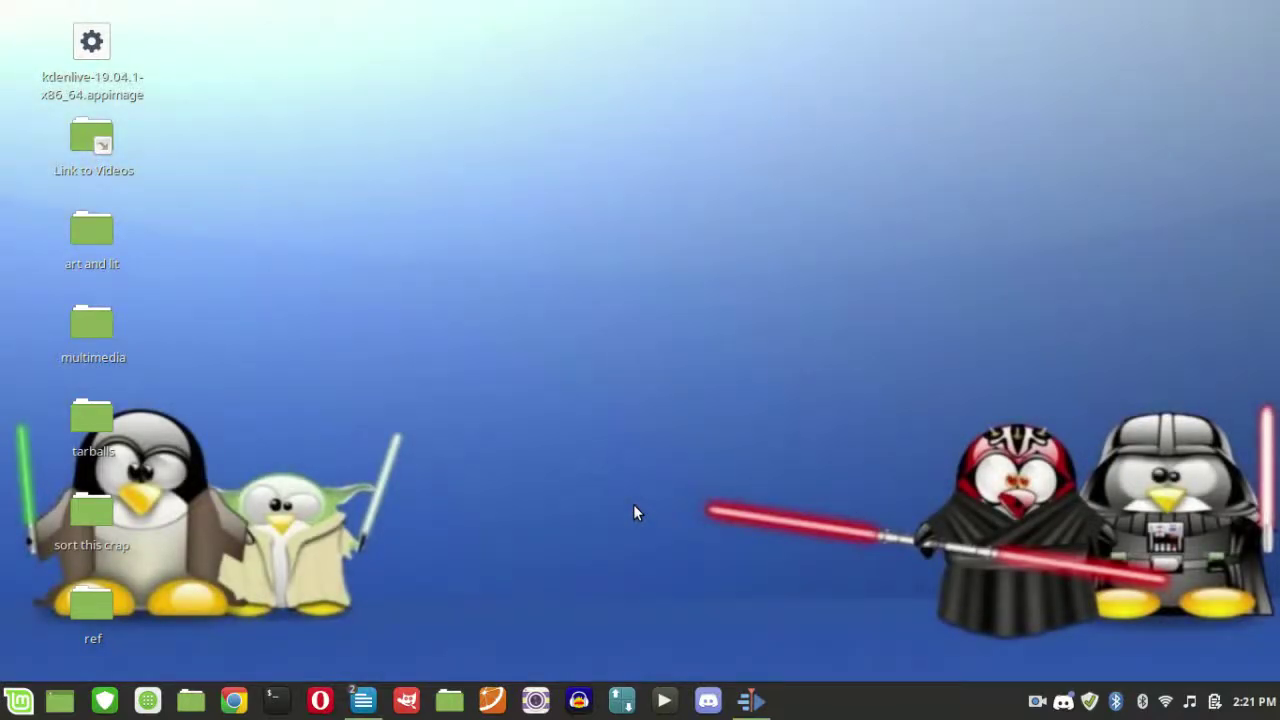
Look through the application menu, then close it without launching anything.
left_click(20, 701)
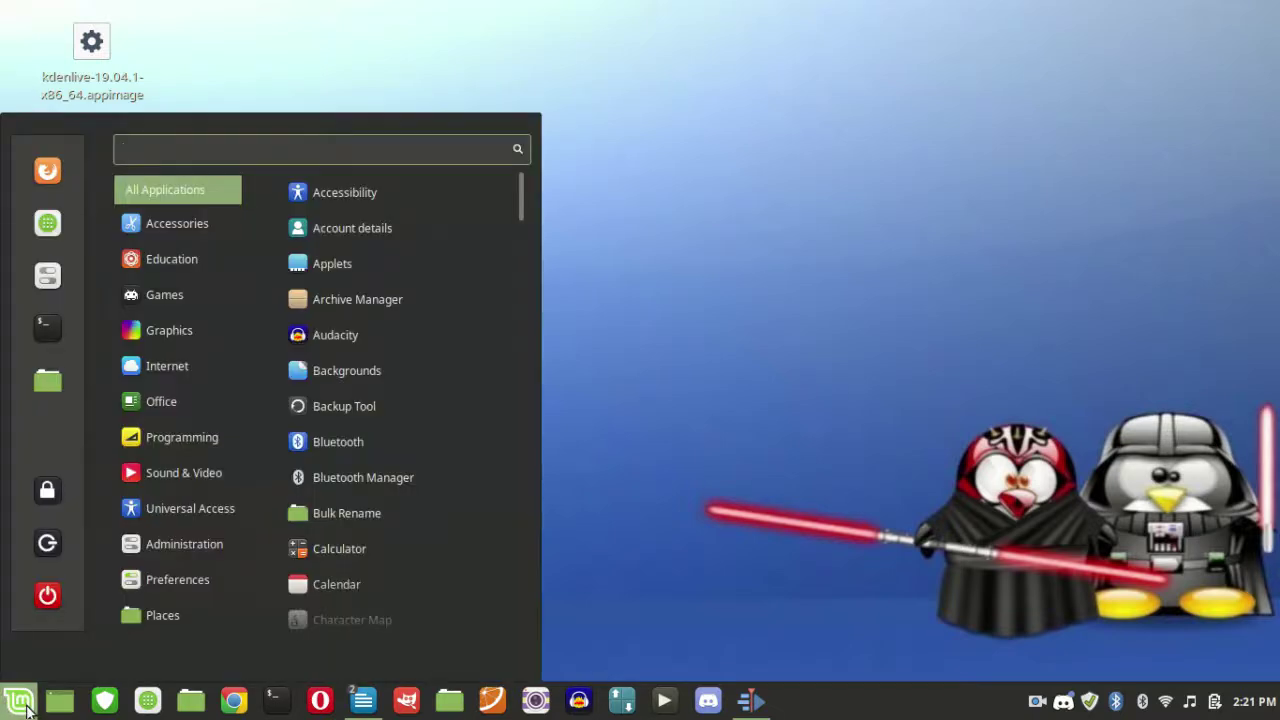
mouse_move(198, 475)
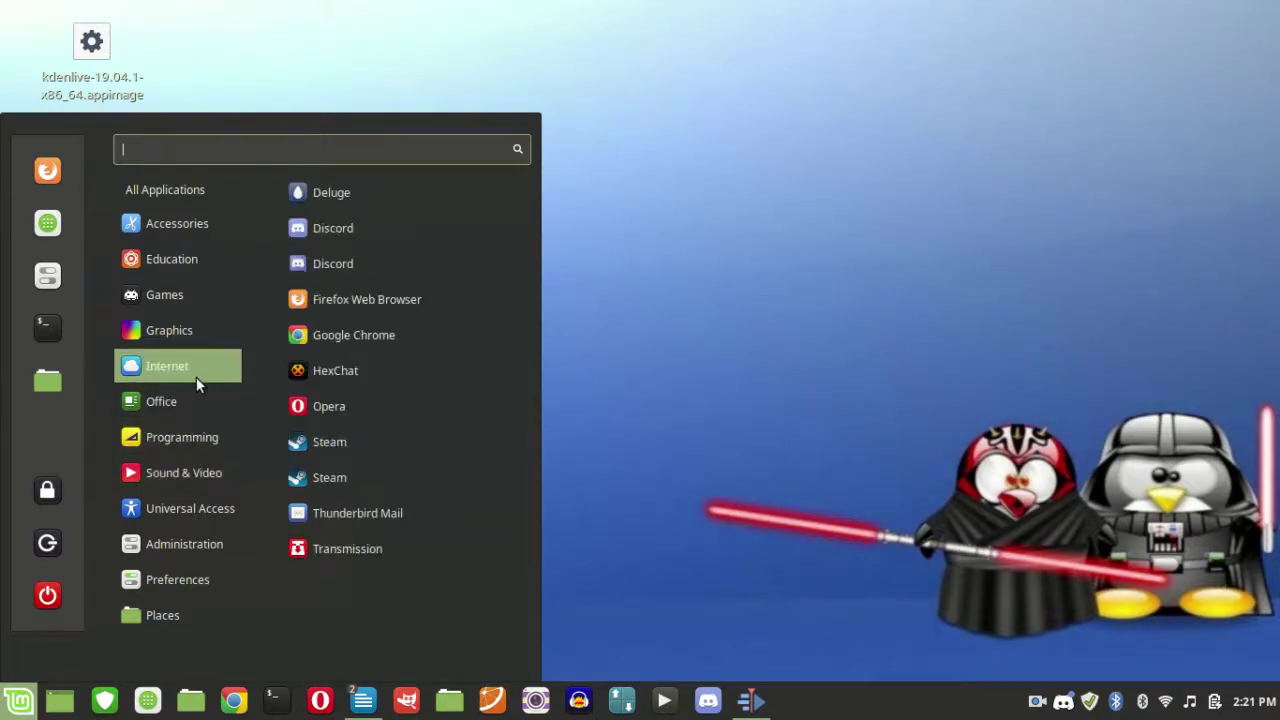
key("Escape")
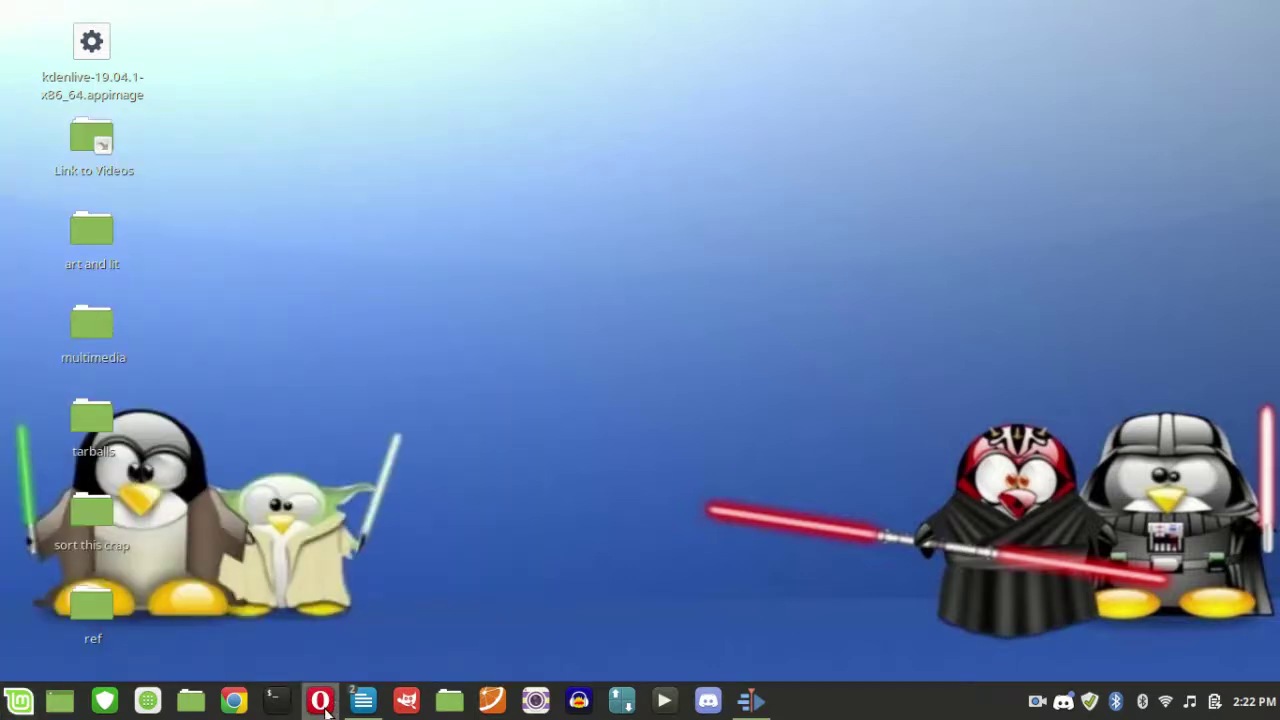
Launch Opera and load deviantart.com.
left_click(325, 710)
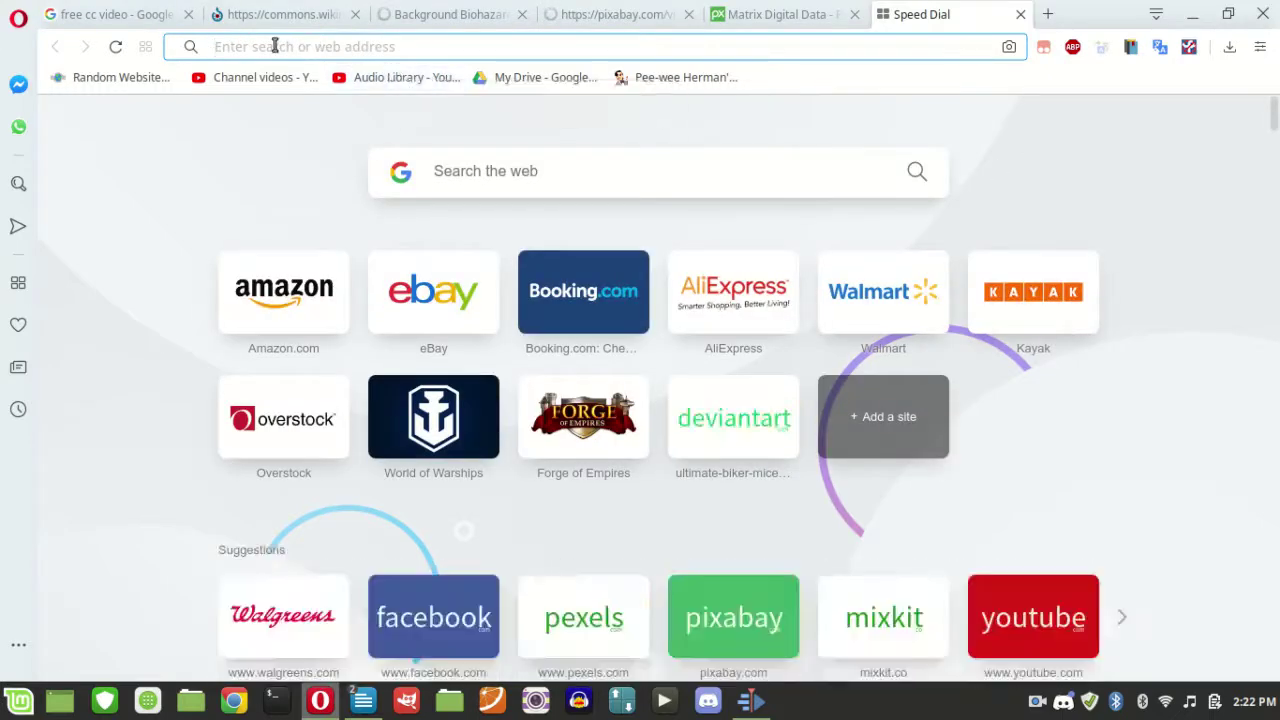
type("deviantart.com")
key("Return")
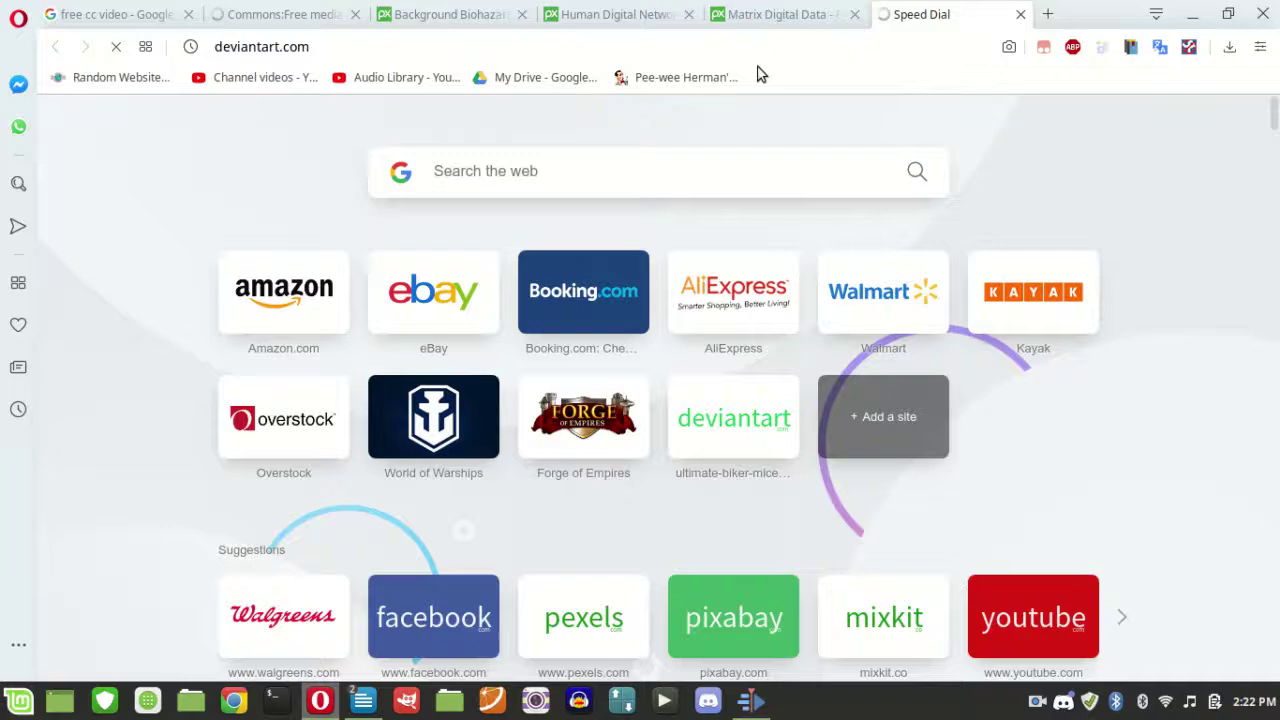
Close the Matrix Digital Data, Human Digital Network and Background Biohazard tabs, then select the page address.
left_click(855, 14)
left_click(688, 14)
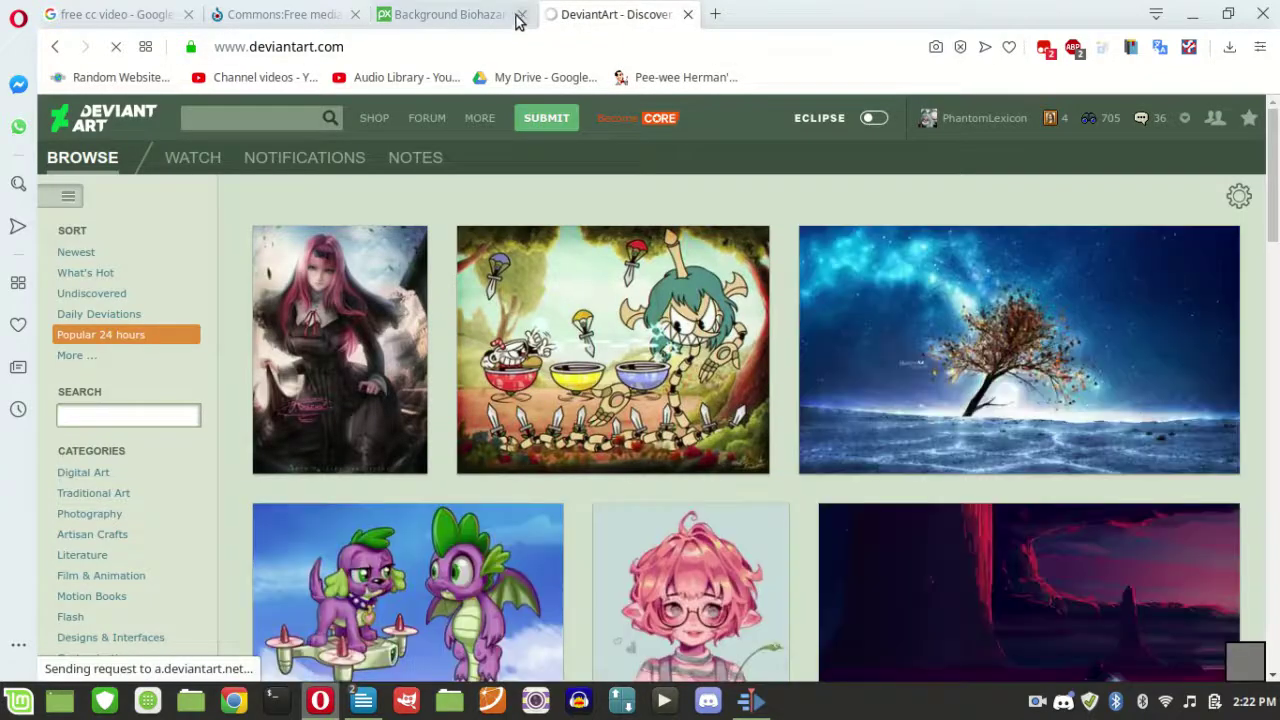
left_click(520, 14)
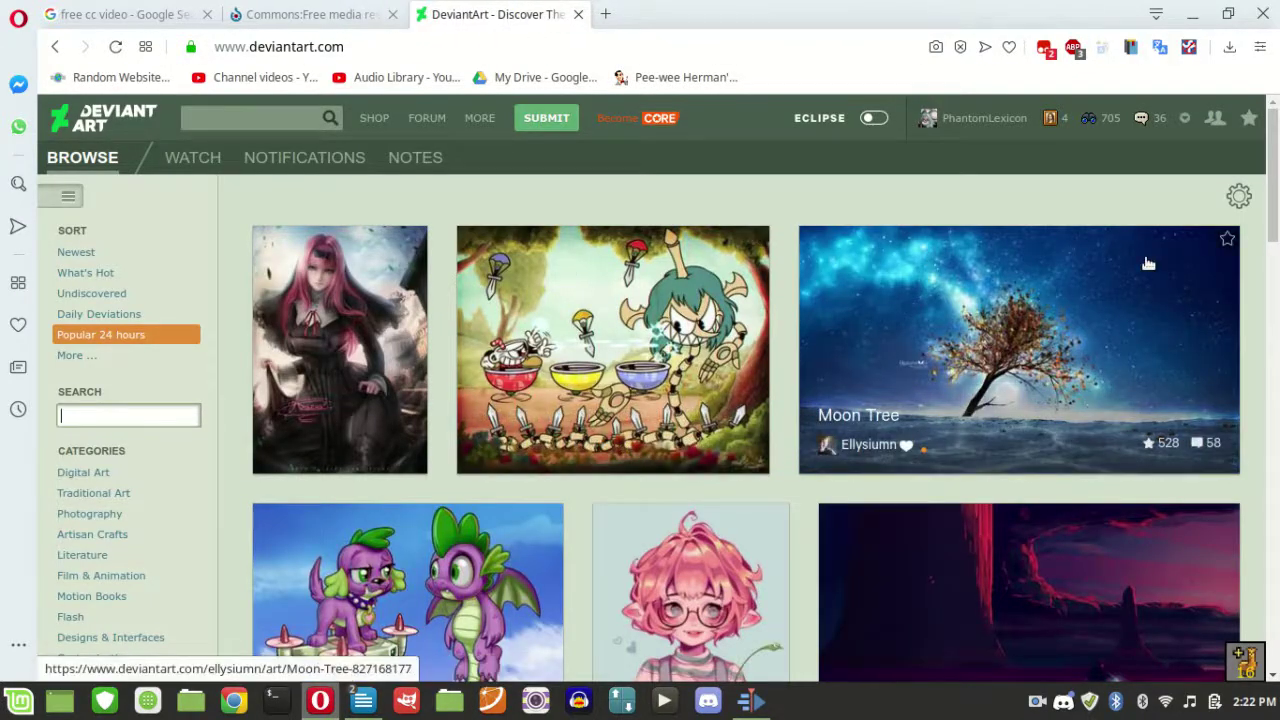
mouse_move(1272, 135)
left_mouse_down()
mouse_move(1272, 290)
mouse_move(1272, 135)
left_mouse_up()
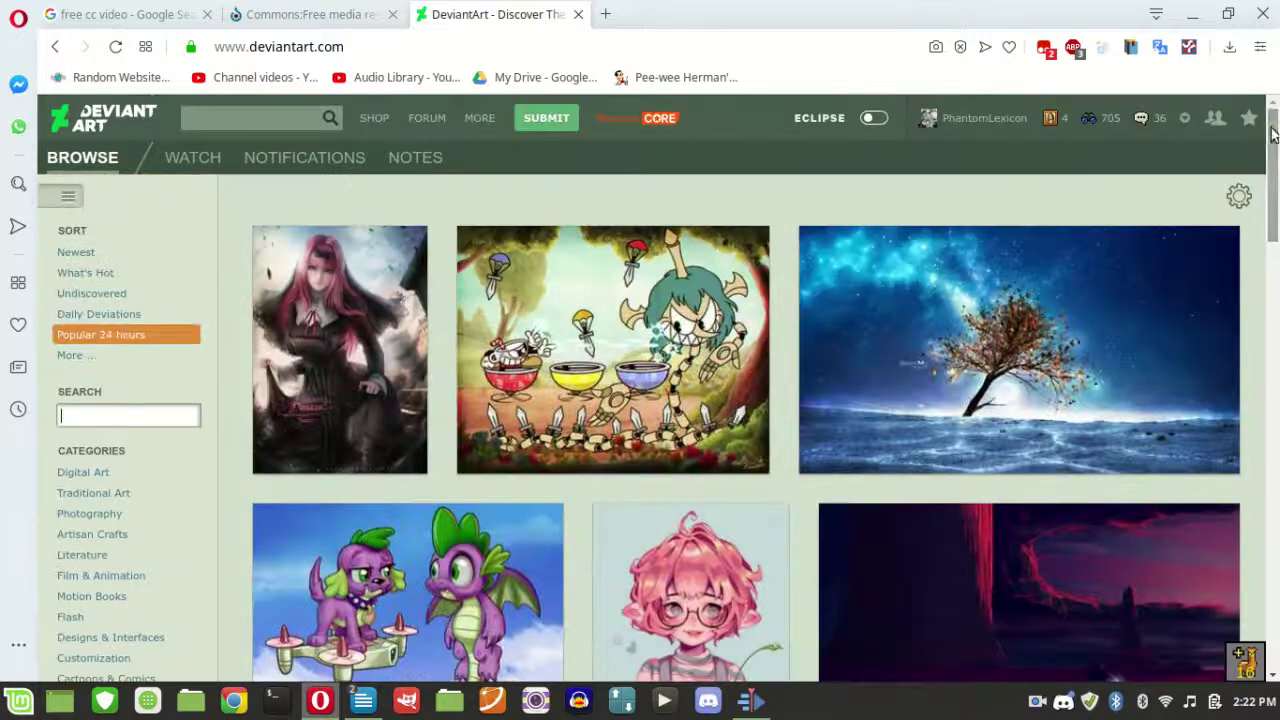
left_click(595, 45)
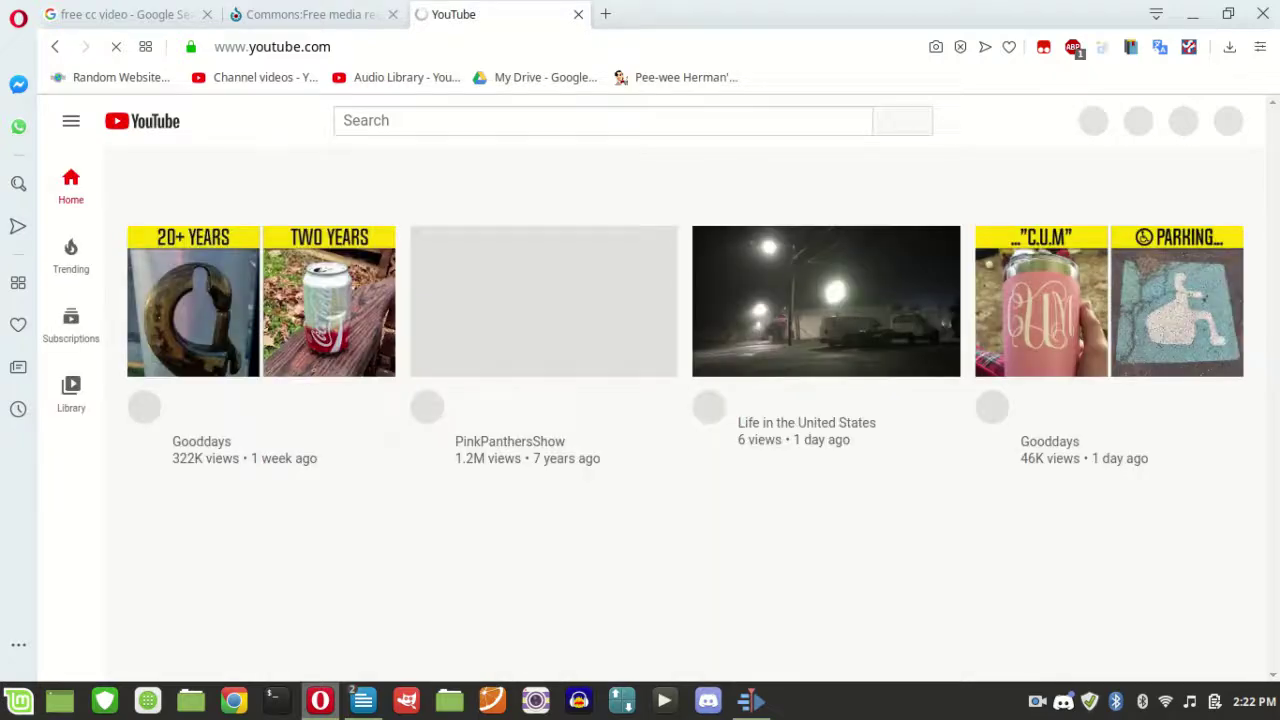
Scroll through the YouTube home page, close its tab, and return to the desktop.
scroll(1270, 222, "down", 3)
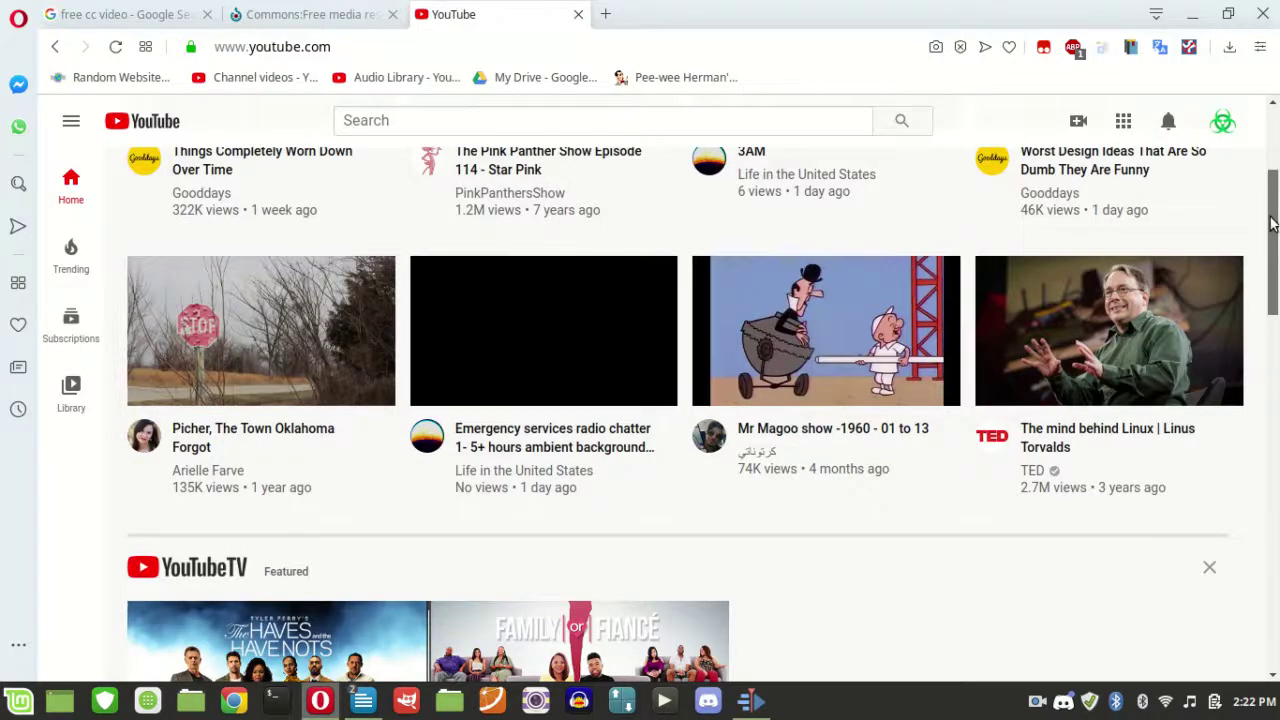
scroll(1270, 222, "down", 6)
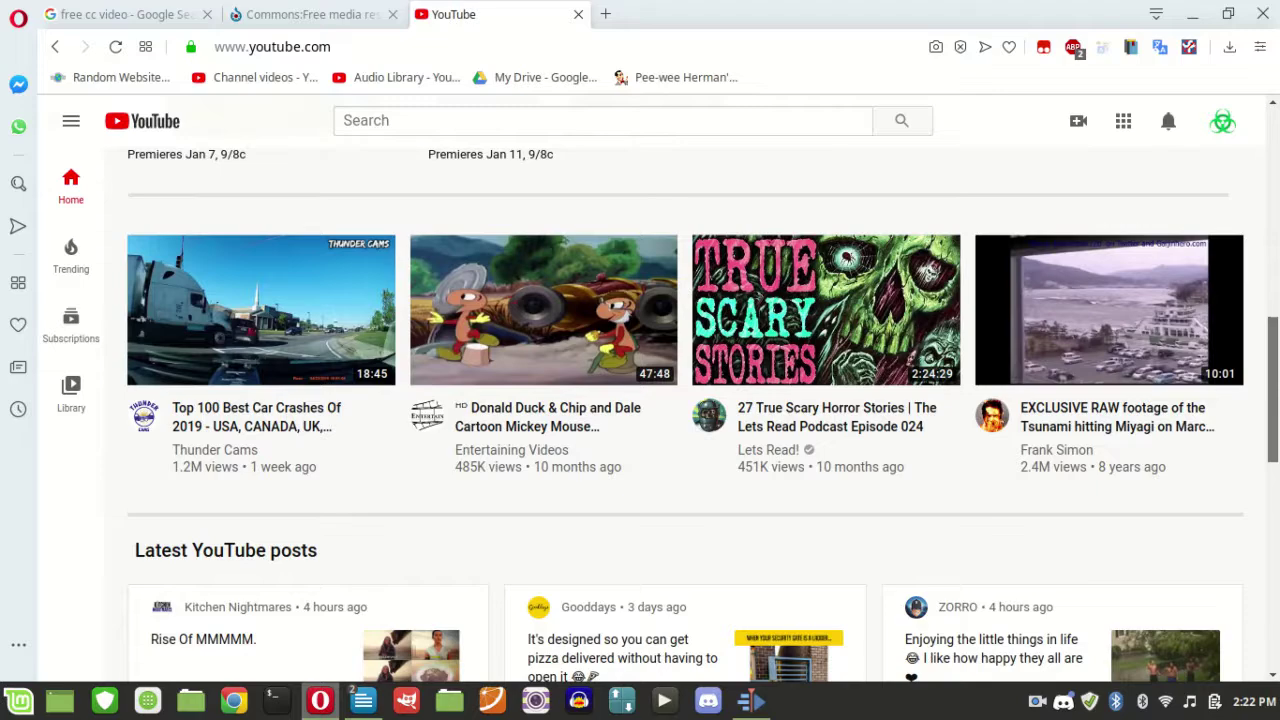
scroll(1274, 92, "up", 10)
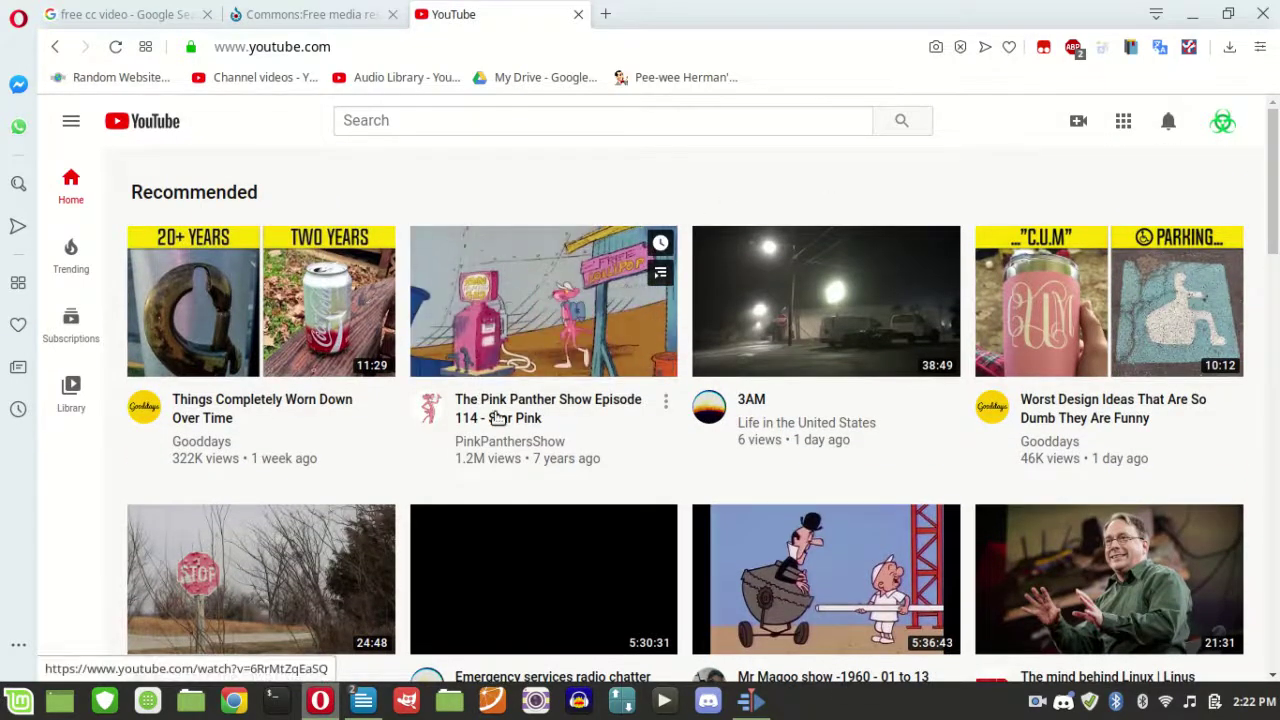
left_click(578, 14)
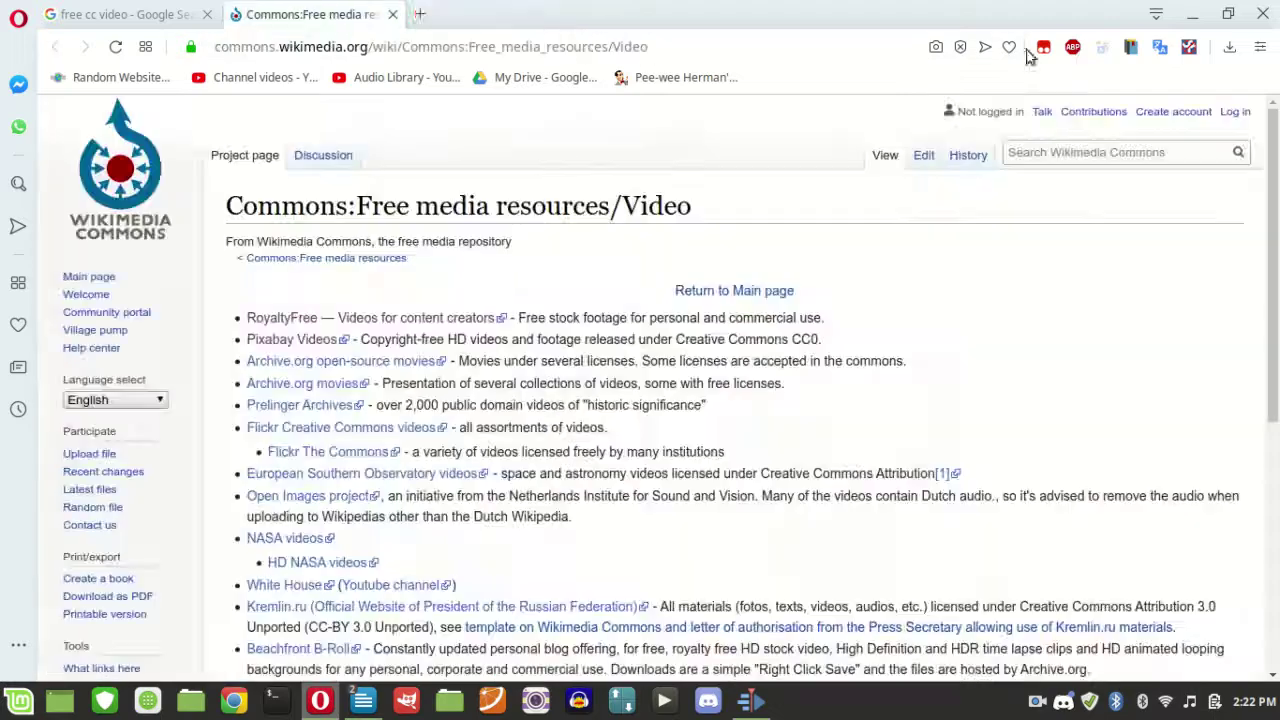
key("super+d")
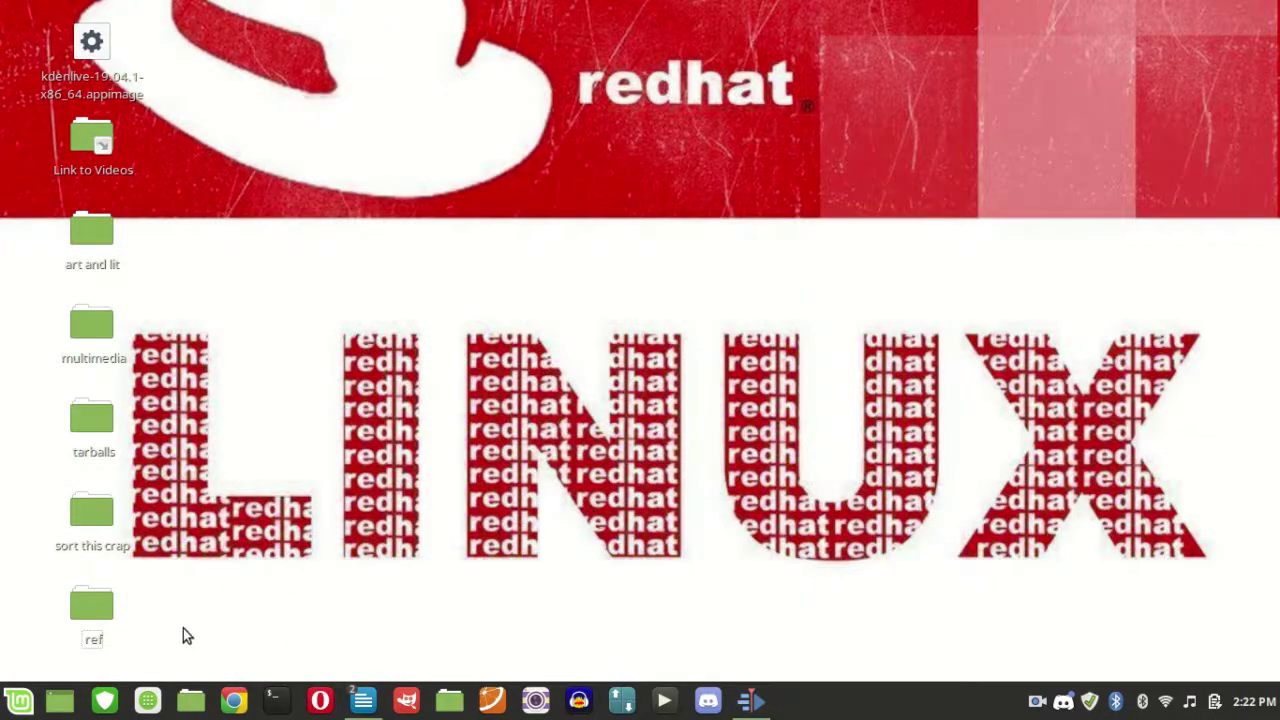
left_click(105, 702)
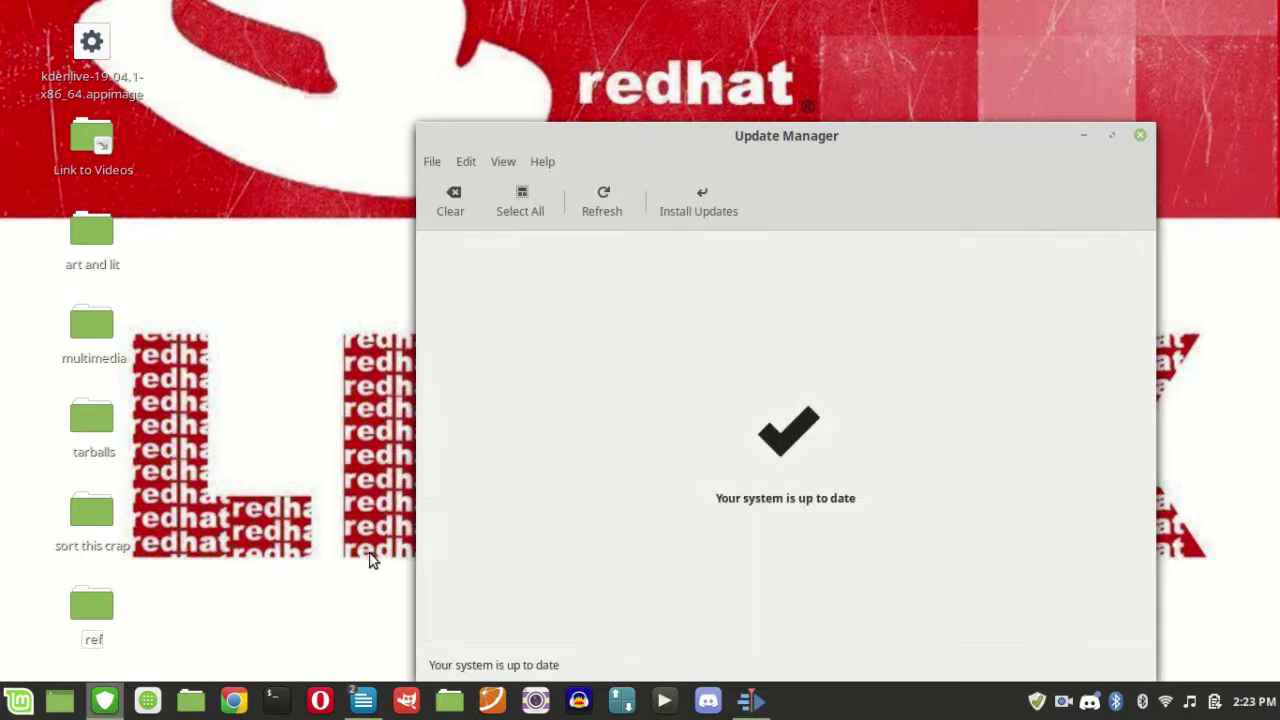
left_click(1138, 134)
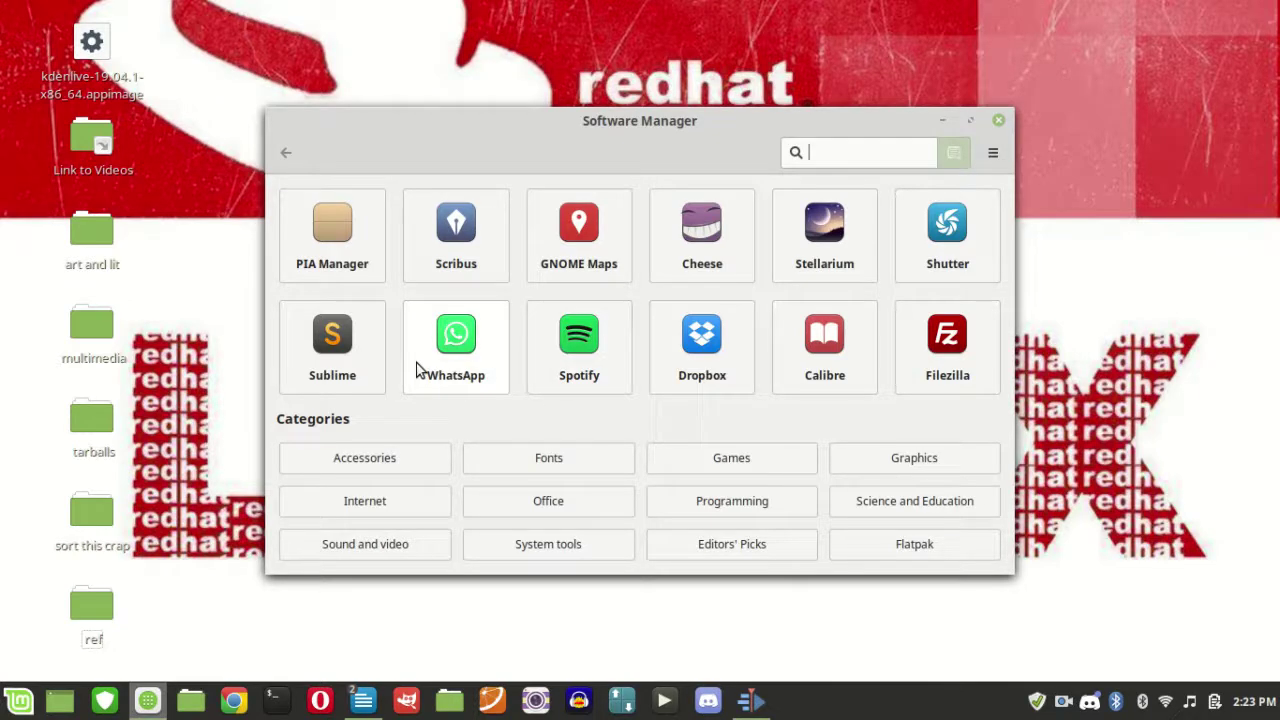
left_click(862, 460)
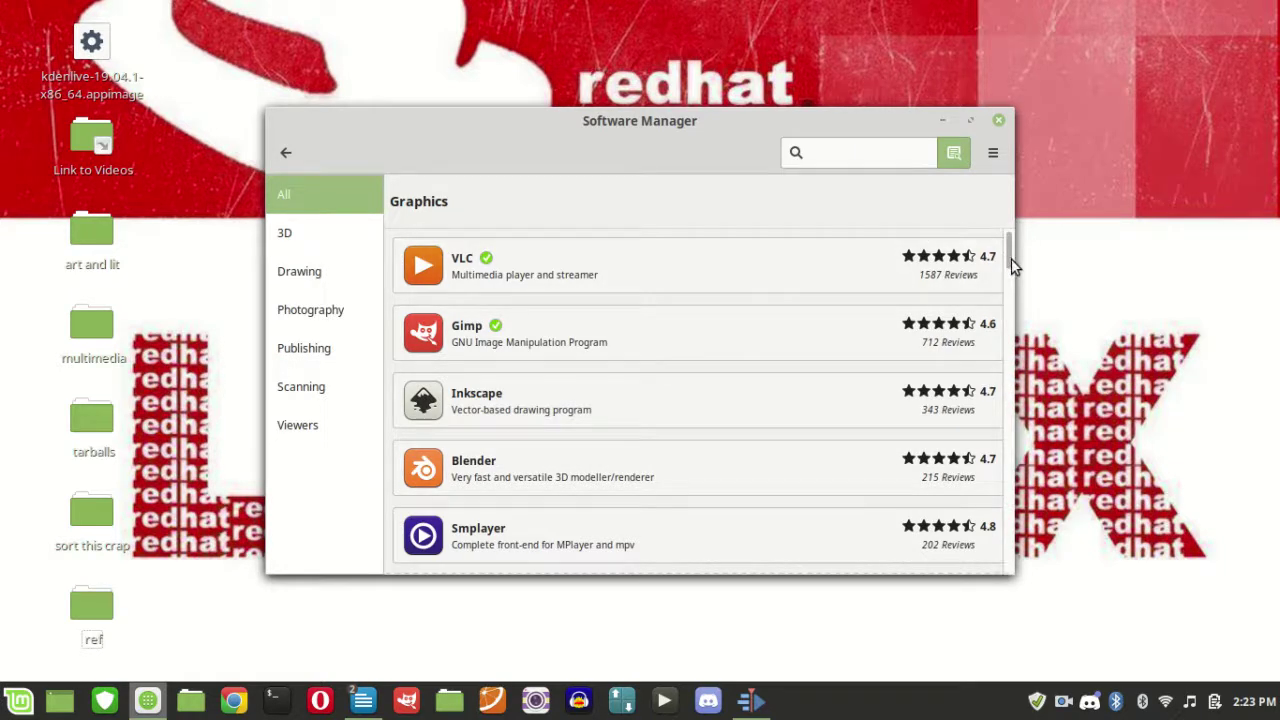
scroll(1011, 262, "down", 5)
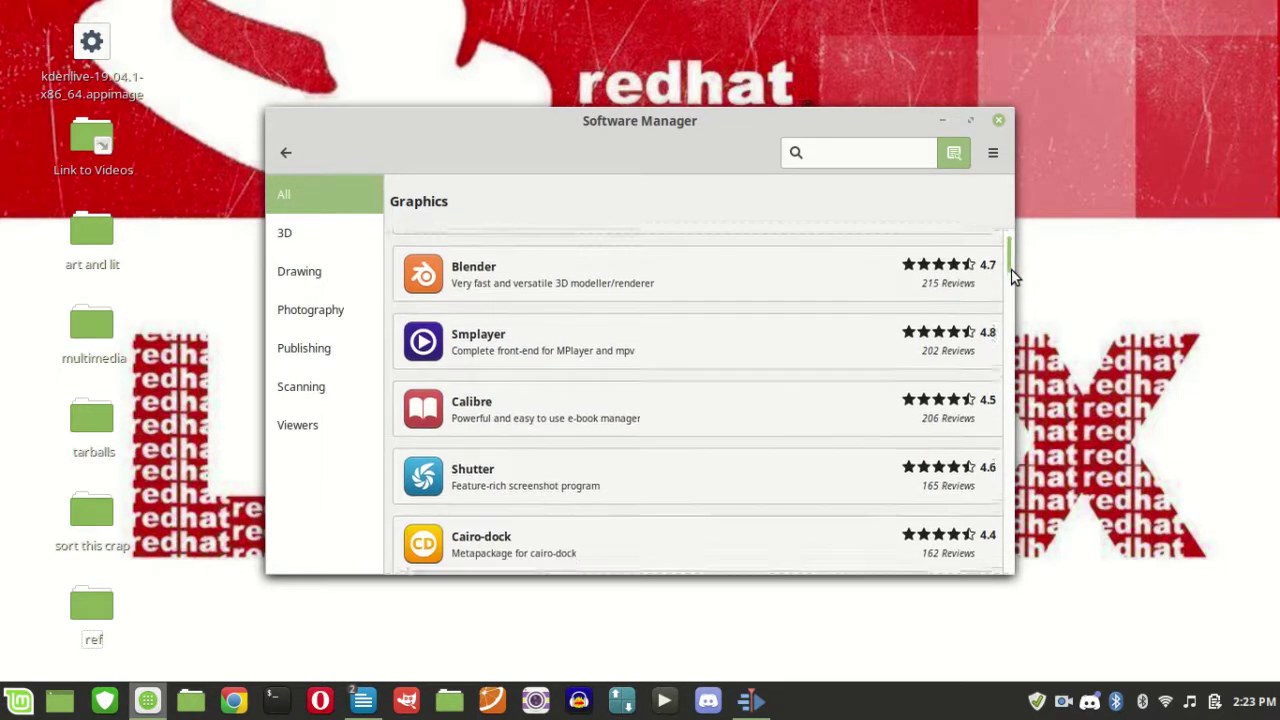
scroll(1011, 316, "down", 5)
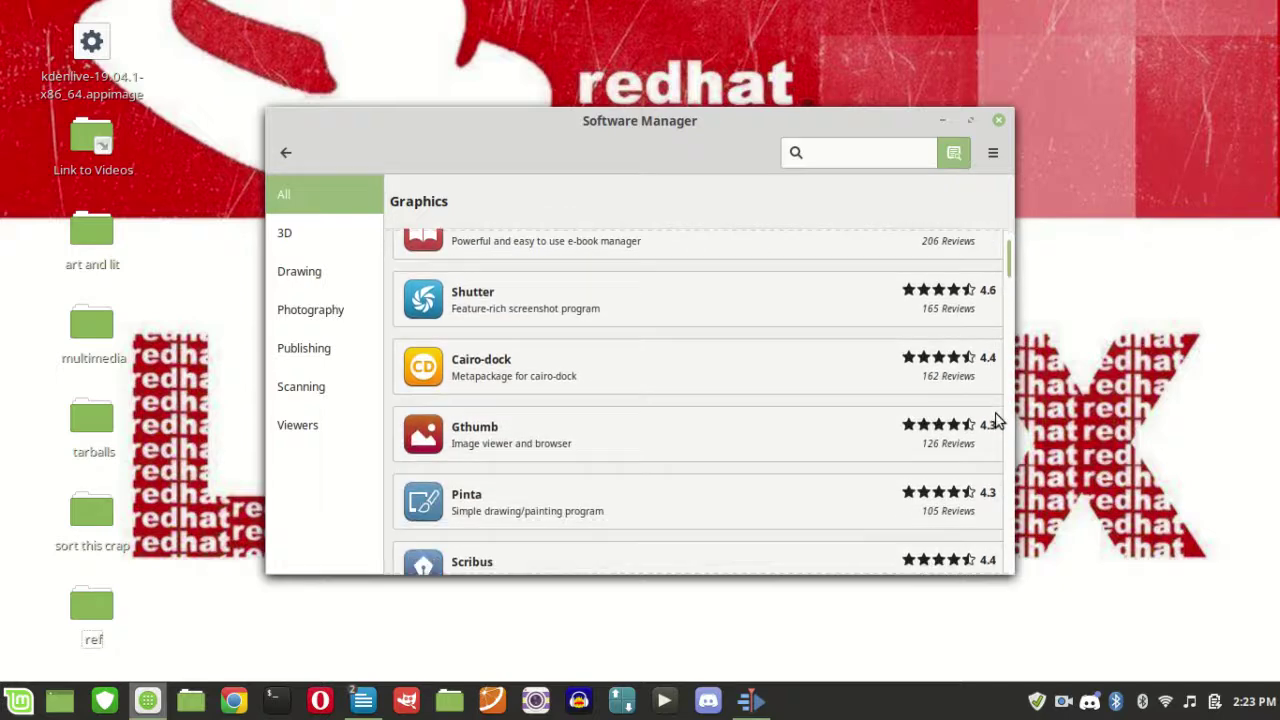
scroll(1018, 575, "down", 2)
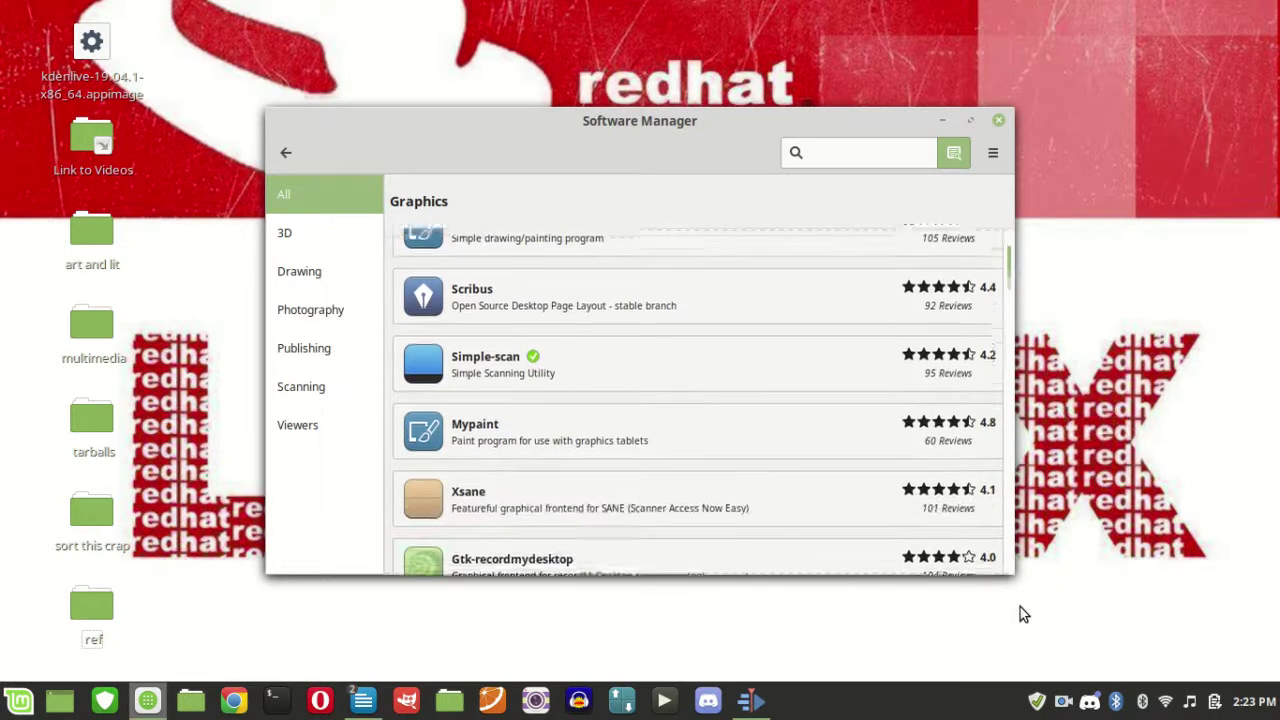
scroll(1040, 420, "up", 3)
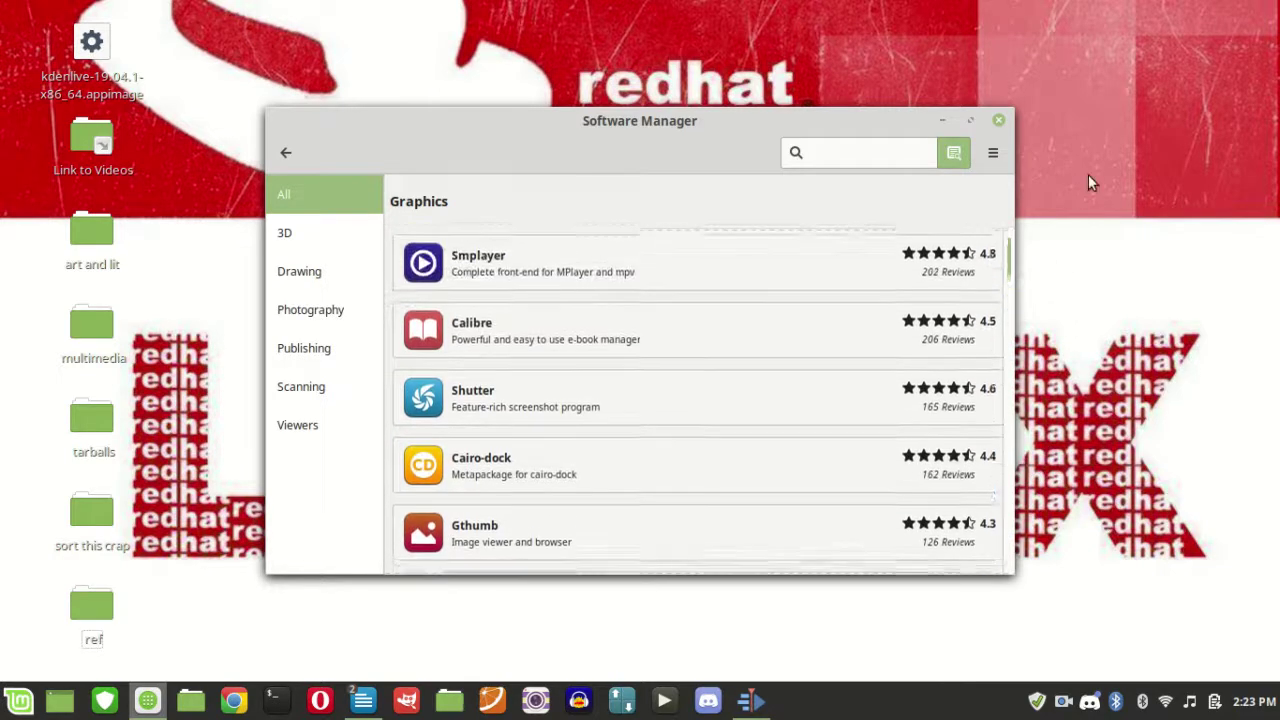
left_click(999, 121)
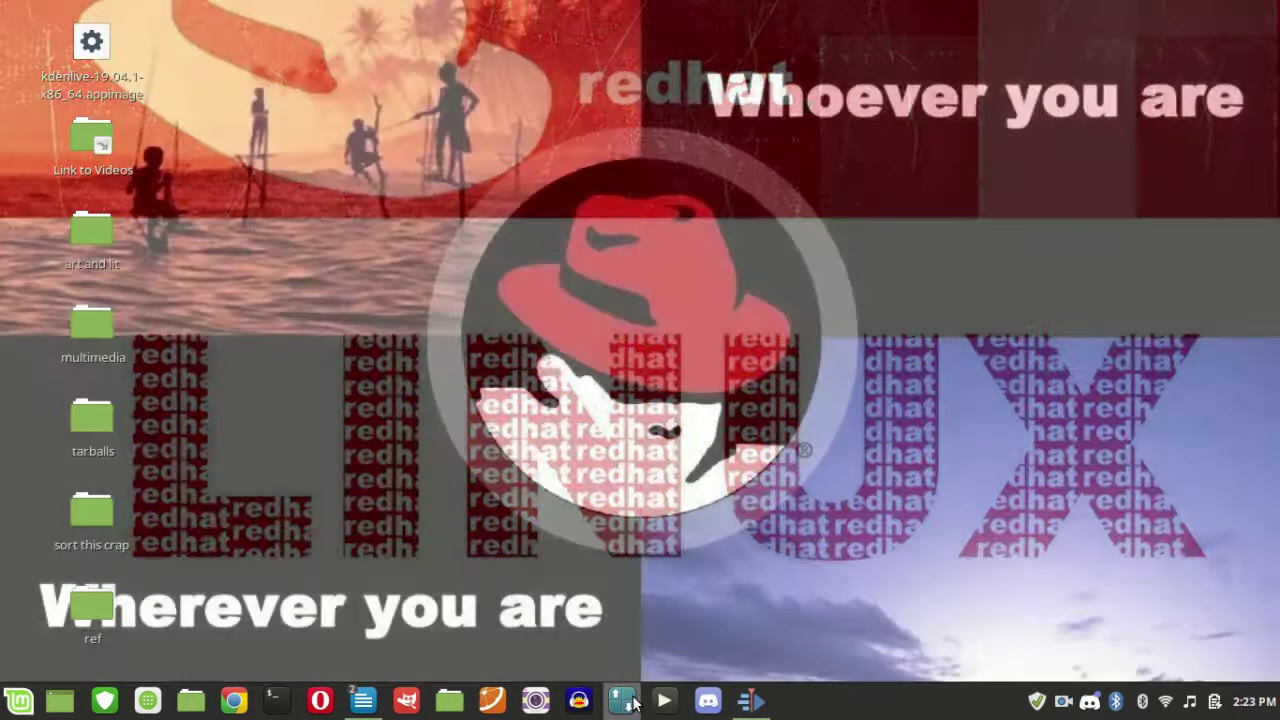
Launch Synaptic Package Manager, authenticating with the account password.
left_click(624, 703)
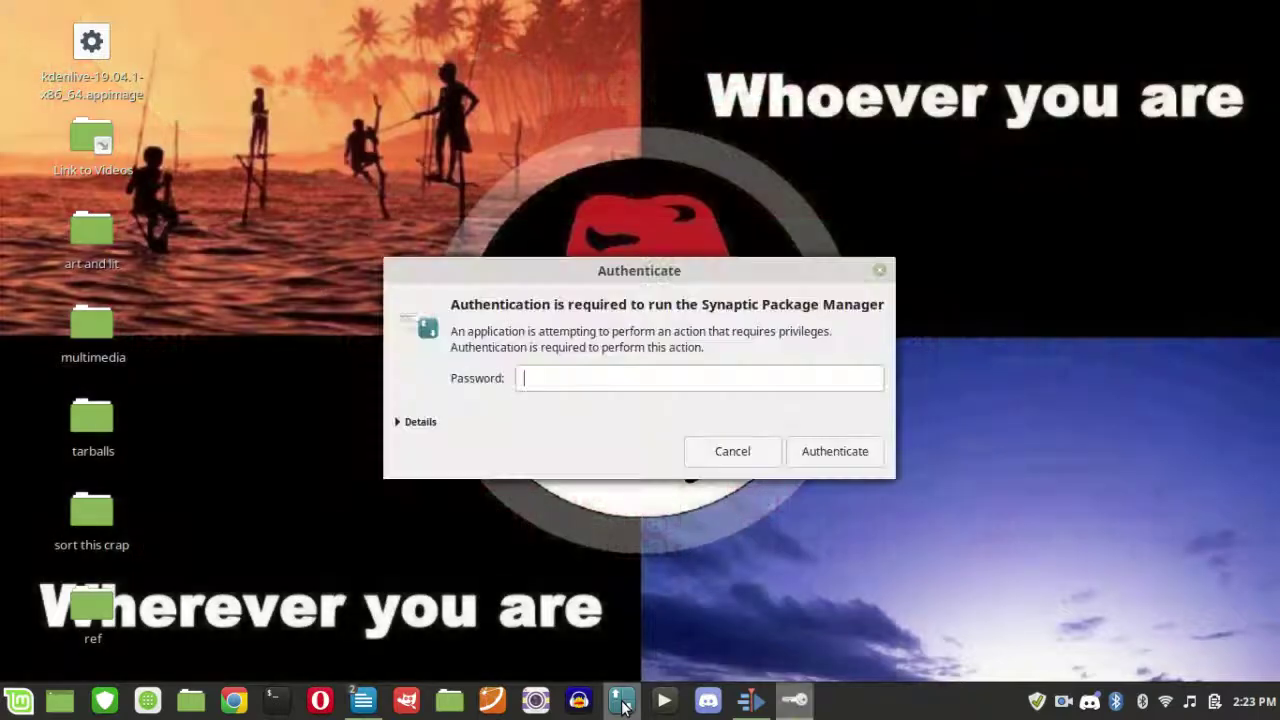
type("*********")
key("Return")
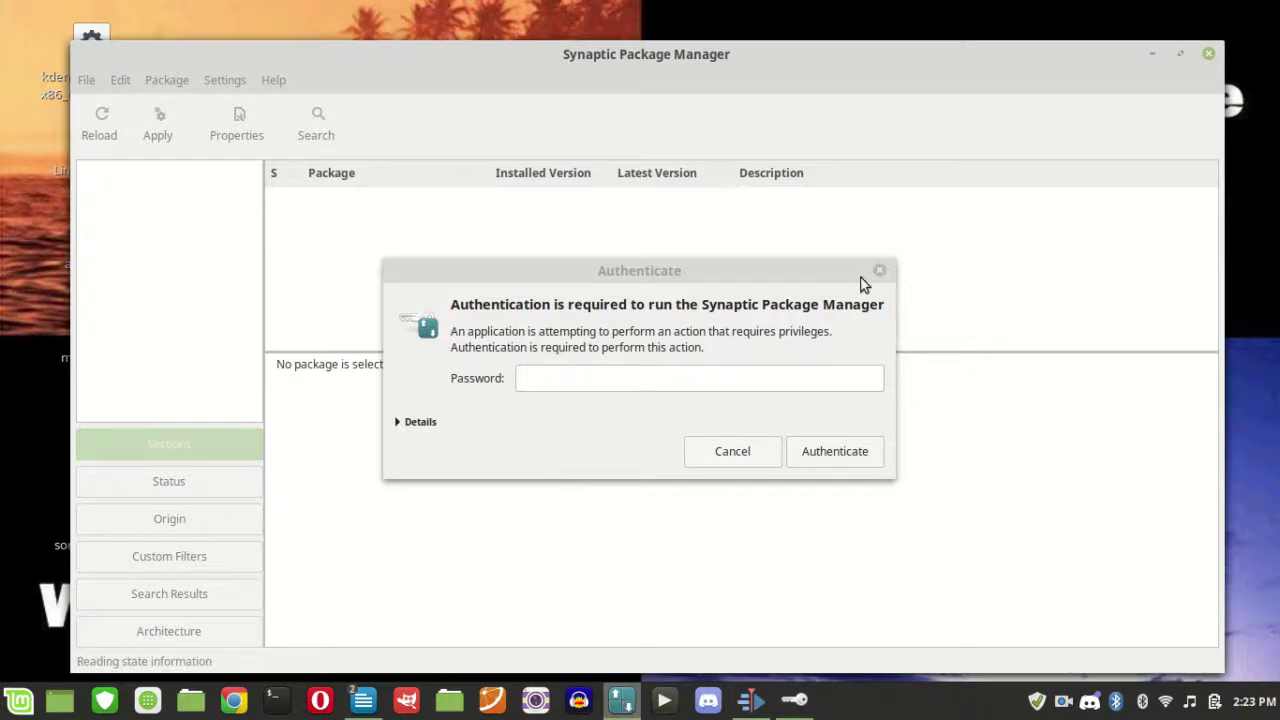
left_click(876, 276)
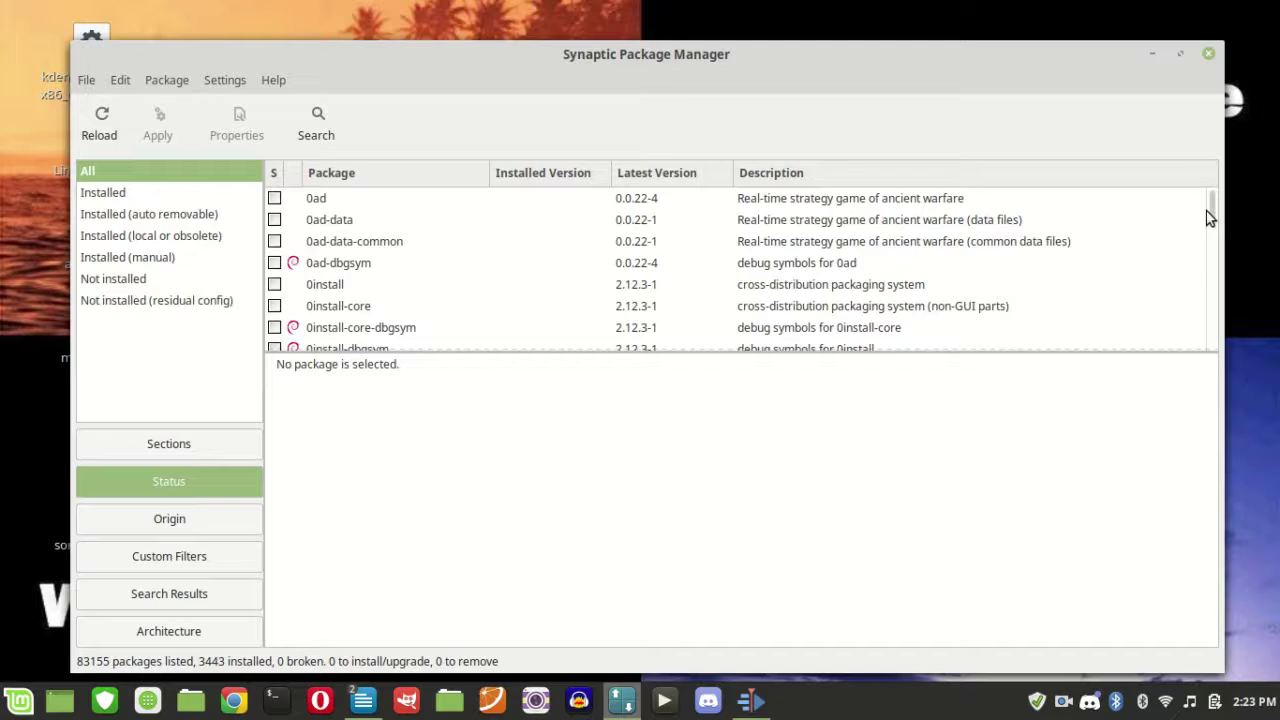
Filter the package list to the 3443 installed packages, then close Synaptic.
left_click_drag(1211, 217, 1210, 235)
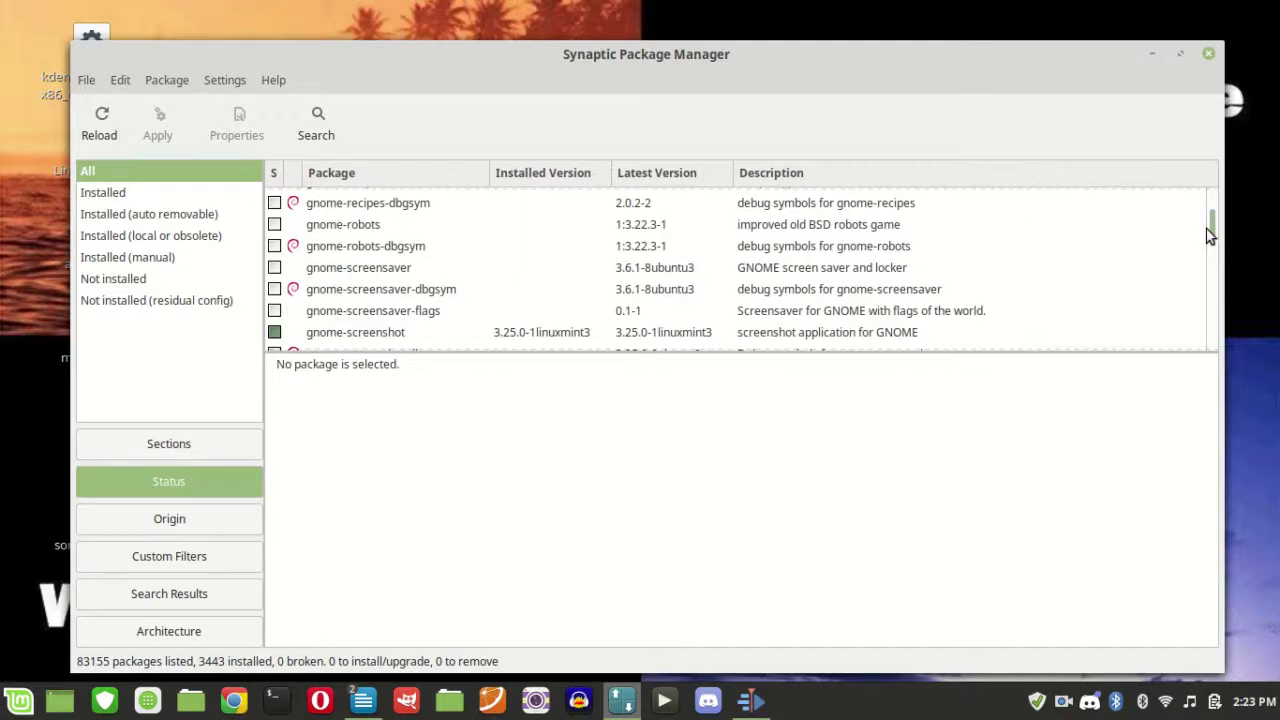
left_click(121, 193)
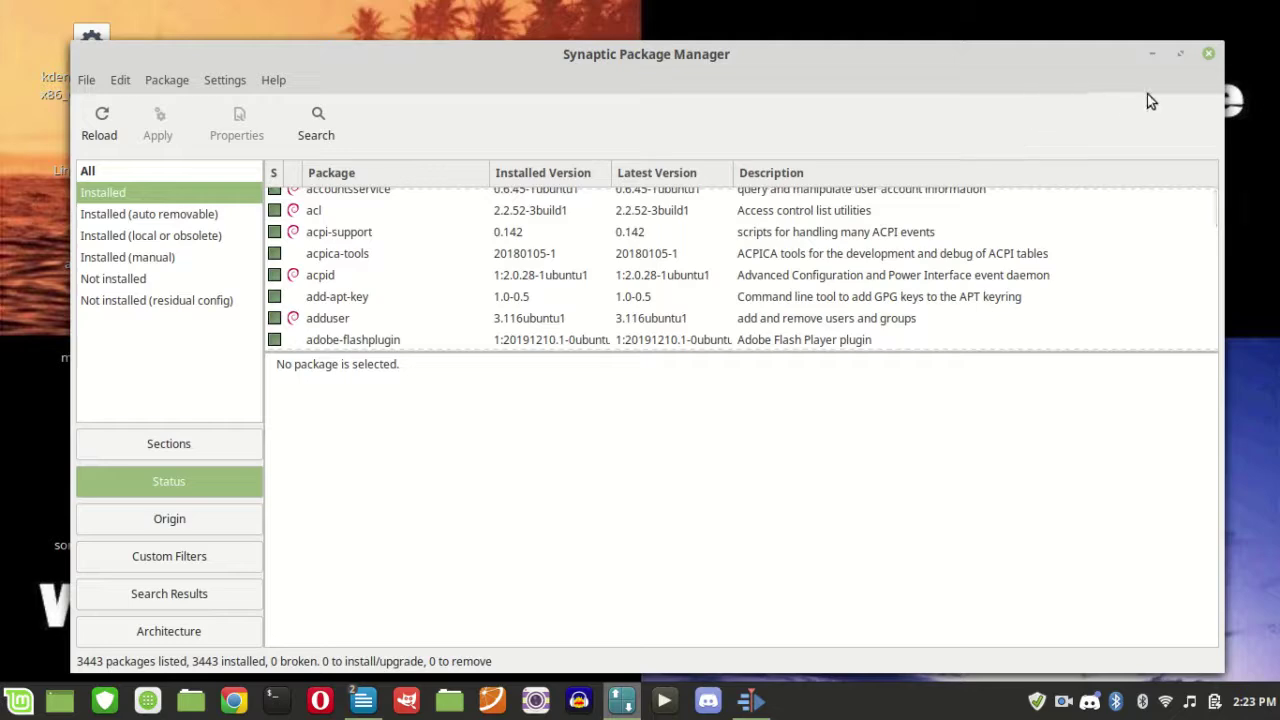
left_click(1211, 55)
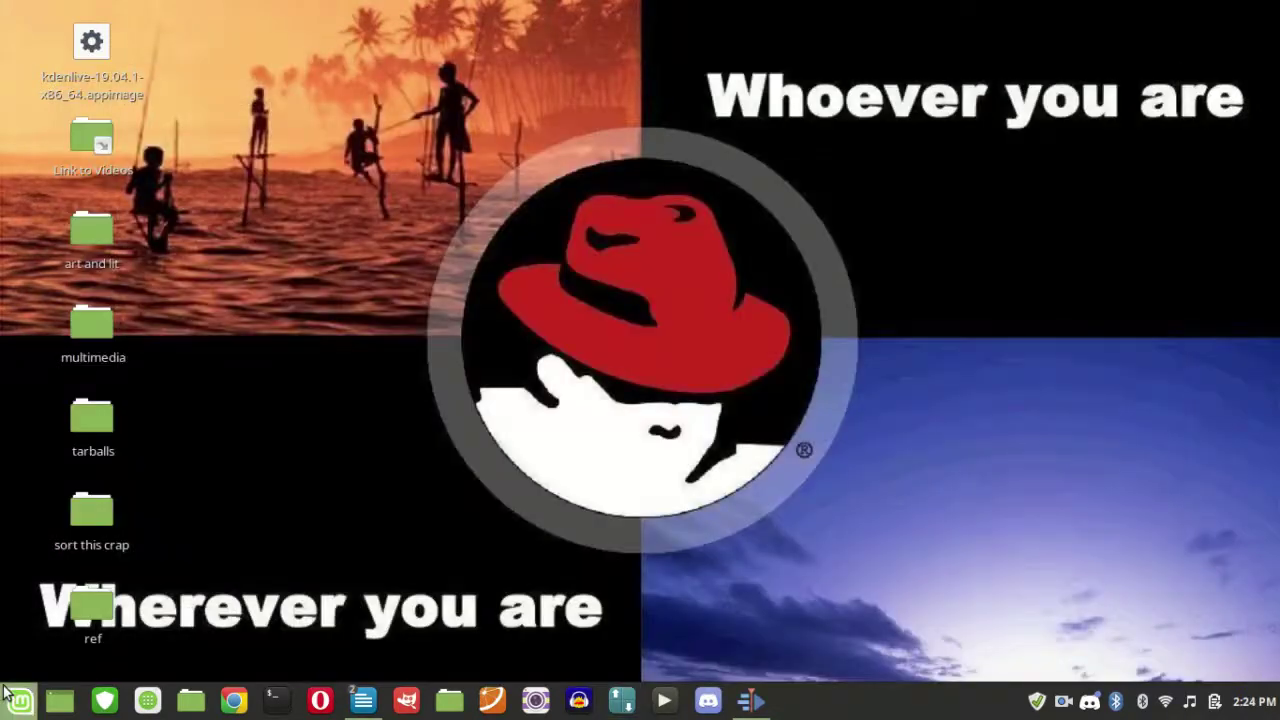
View System Info for Linux Mint 19.1 Cinnamon in System Settings, then close it.
left_click(16, 702)
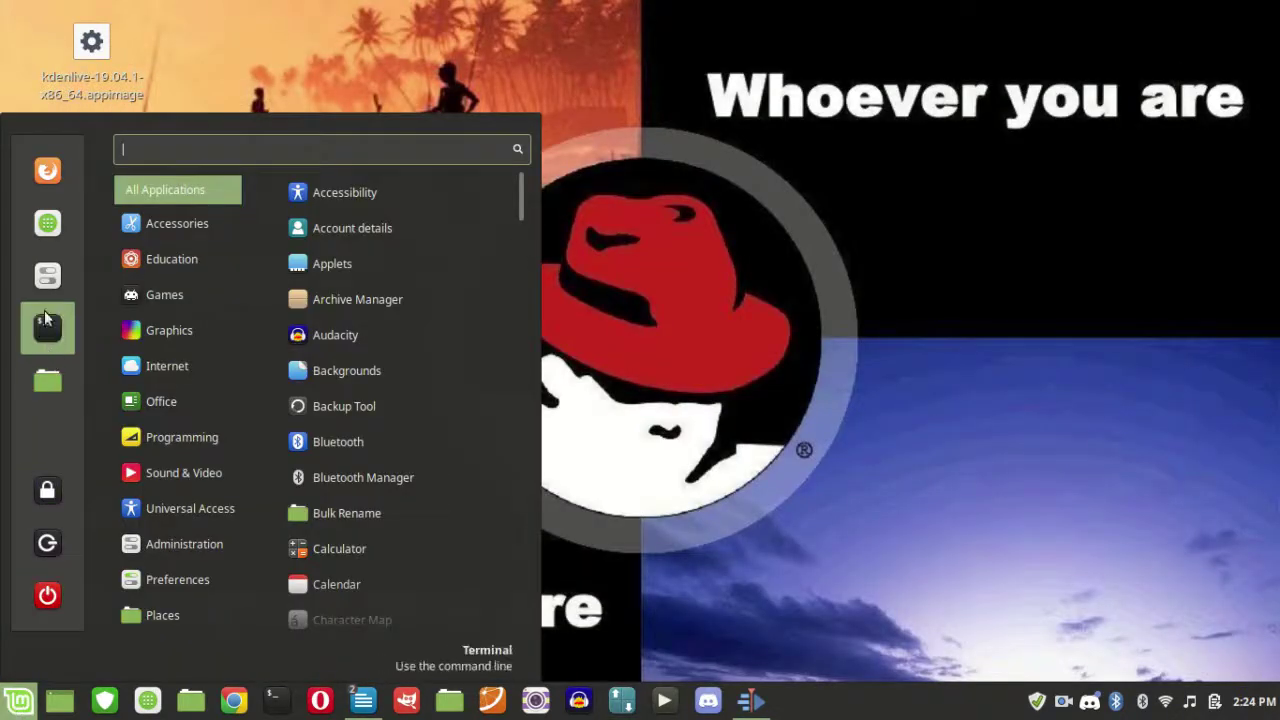
left_click(45, 275)
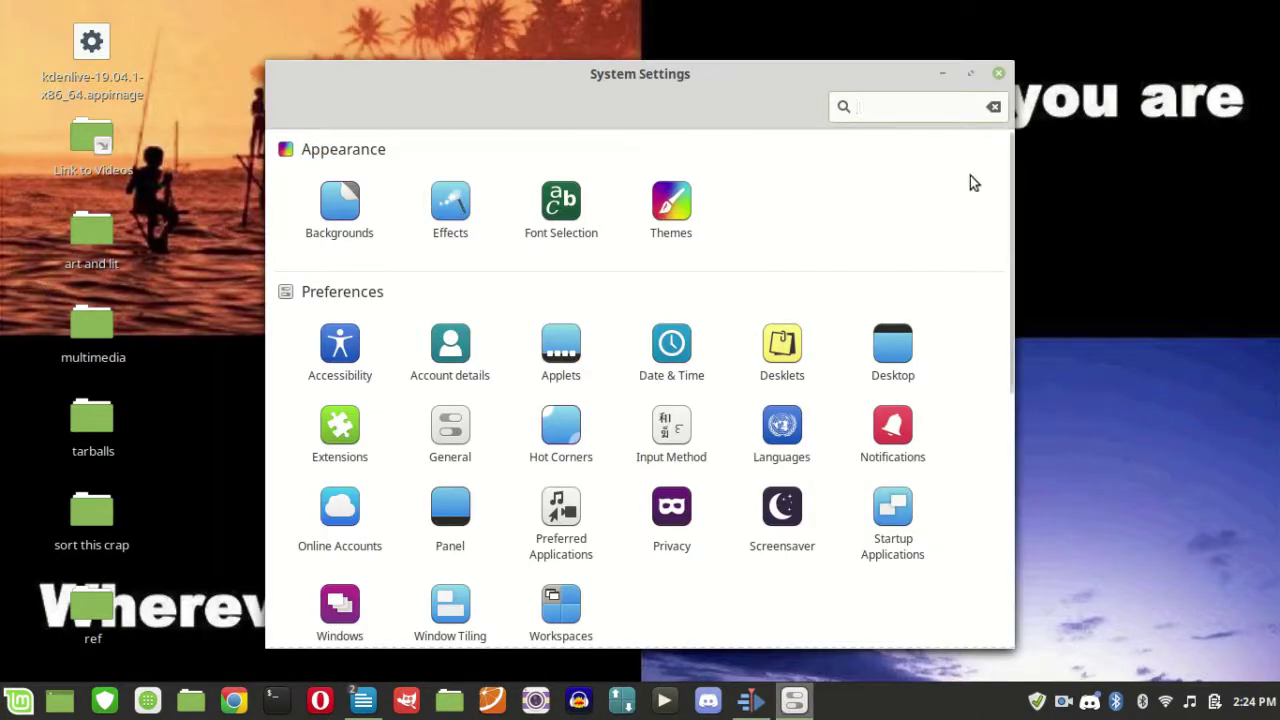
left_click_drag(1008, 178, 1012, 450)
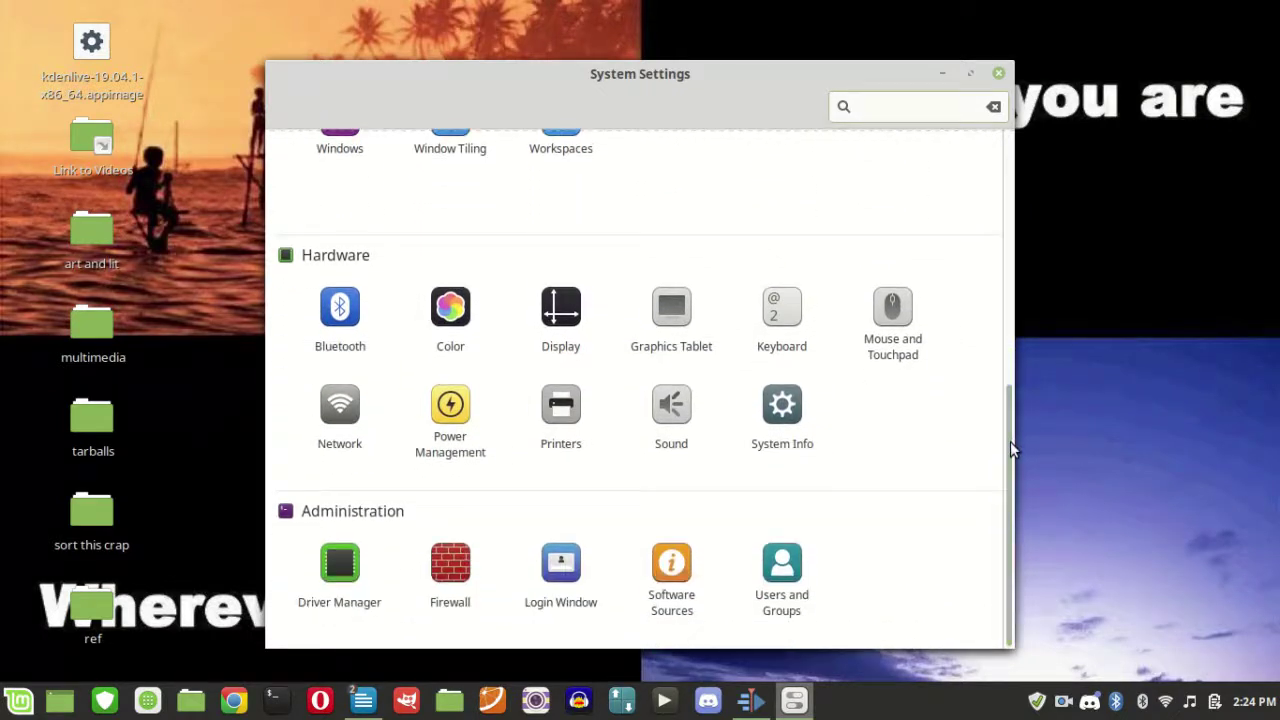
left_click(778, 405)
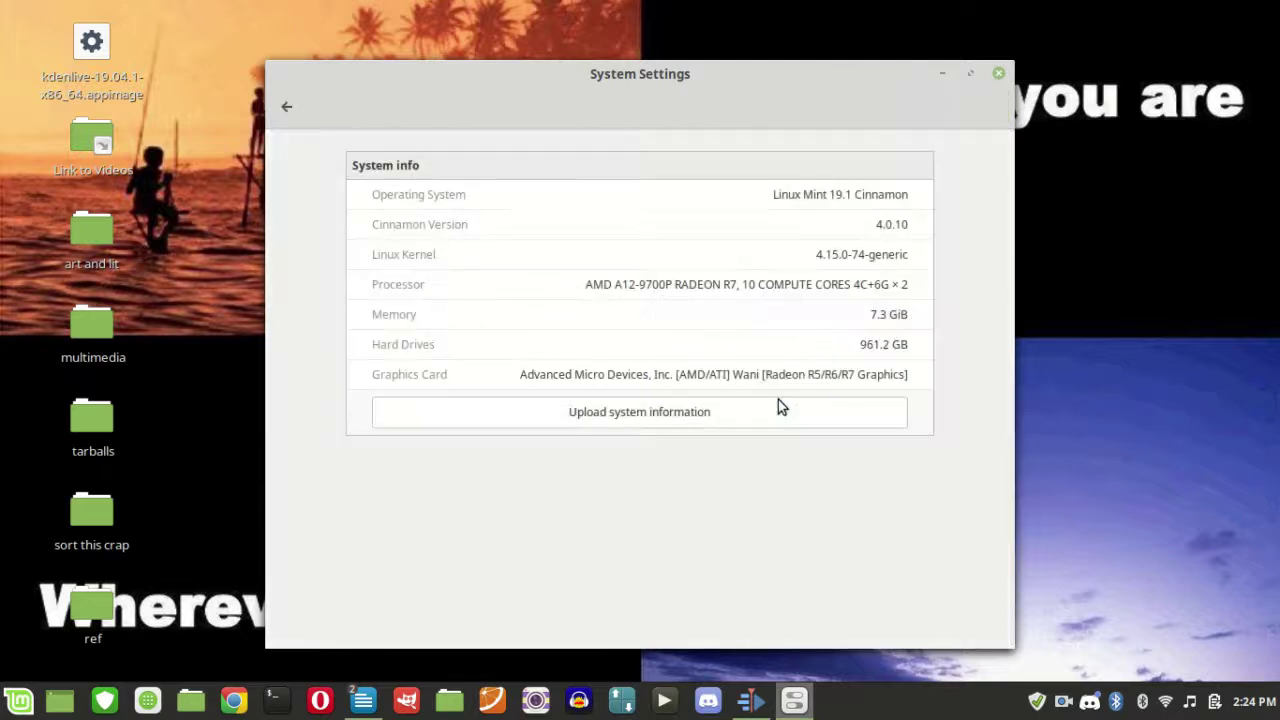
left_click(1000, 73)
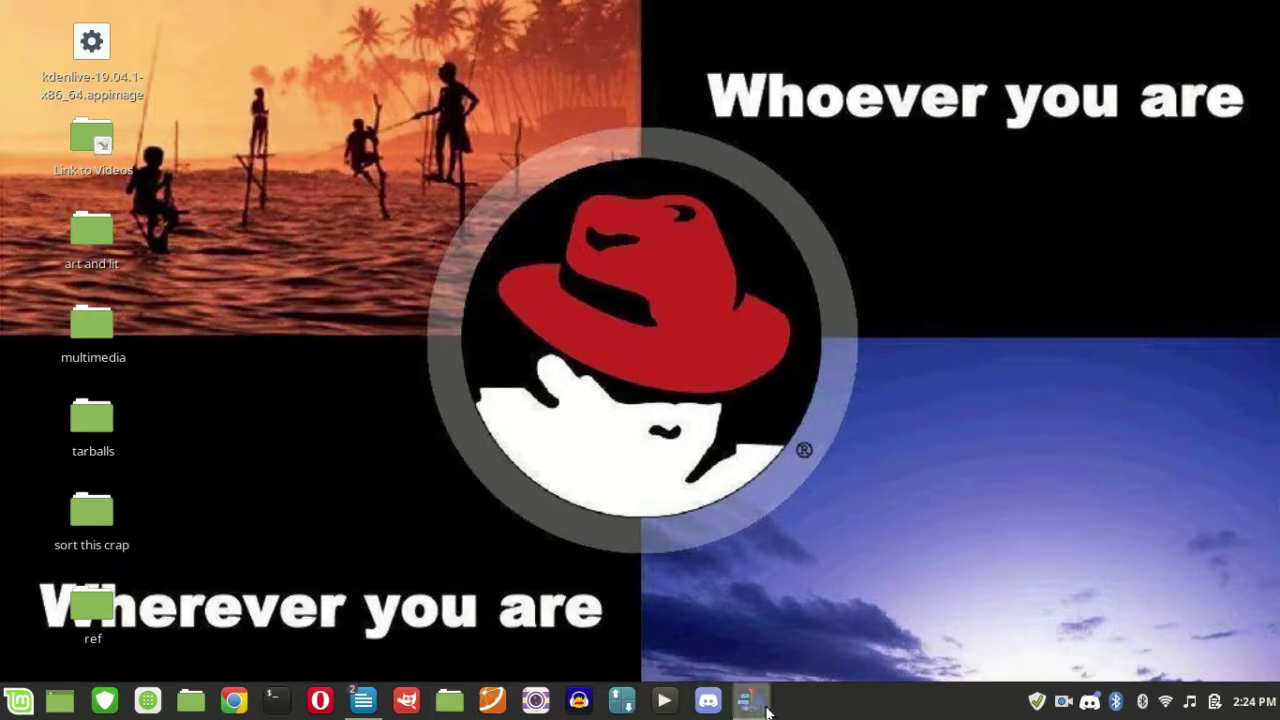
Check the kdenlive appimage's execute permissions in its Properties, then bring Kdenlive to the front.
right_click(107, 46)
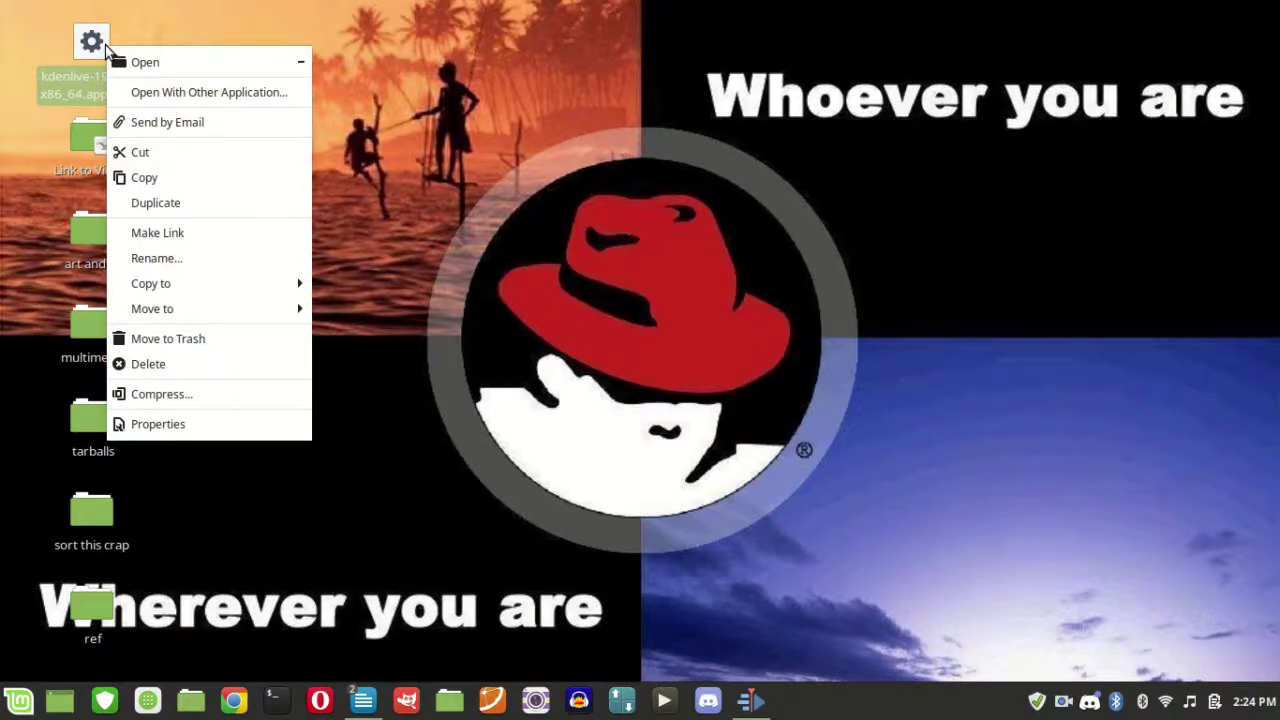
left_click(157, 424)
left_click(587, 92)
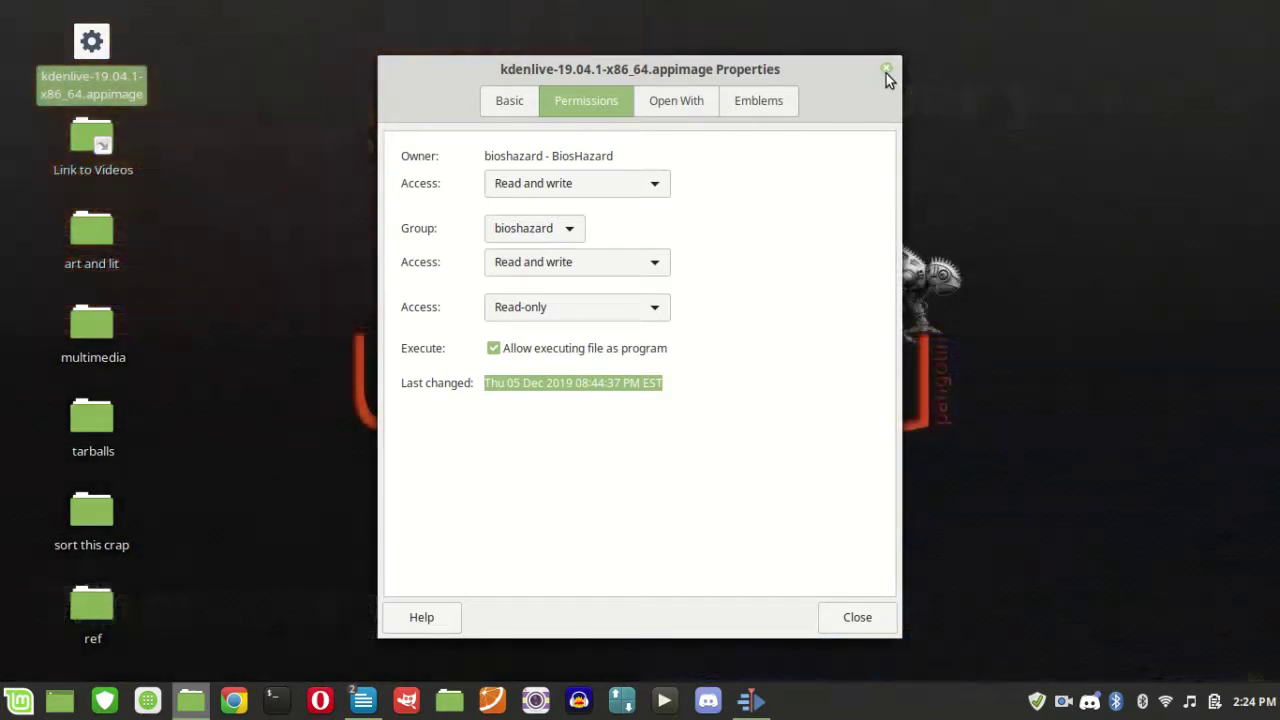
left_click(888, 77)
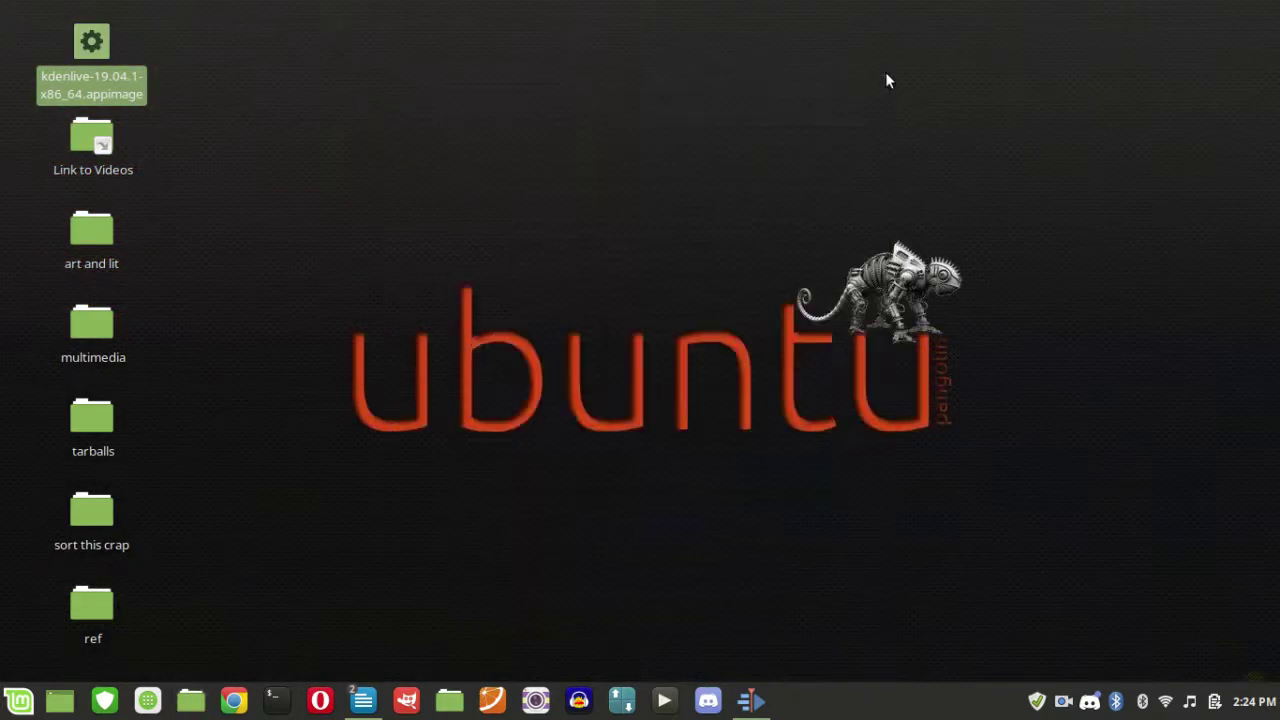
left_click(755, 702)
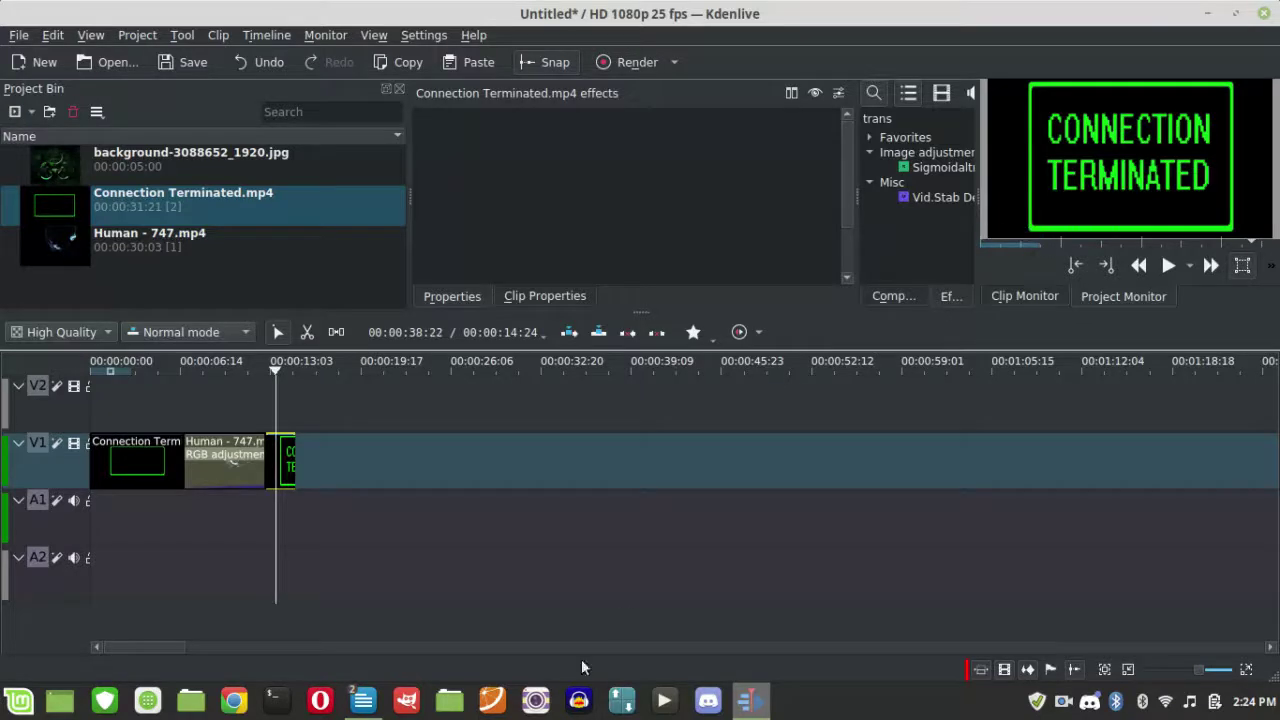
Play the timeline from an earlier point through the Human - 747 clip, pause, and minimize Kdenlive.
left_click(164, 372)
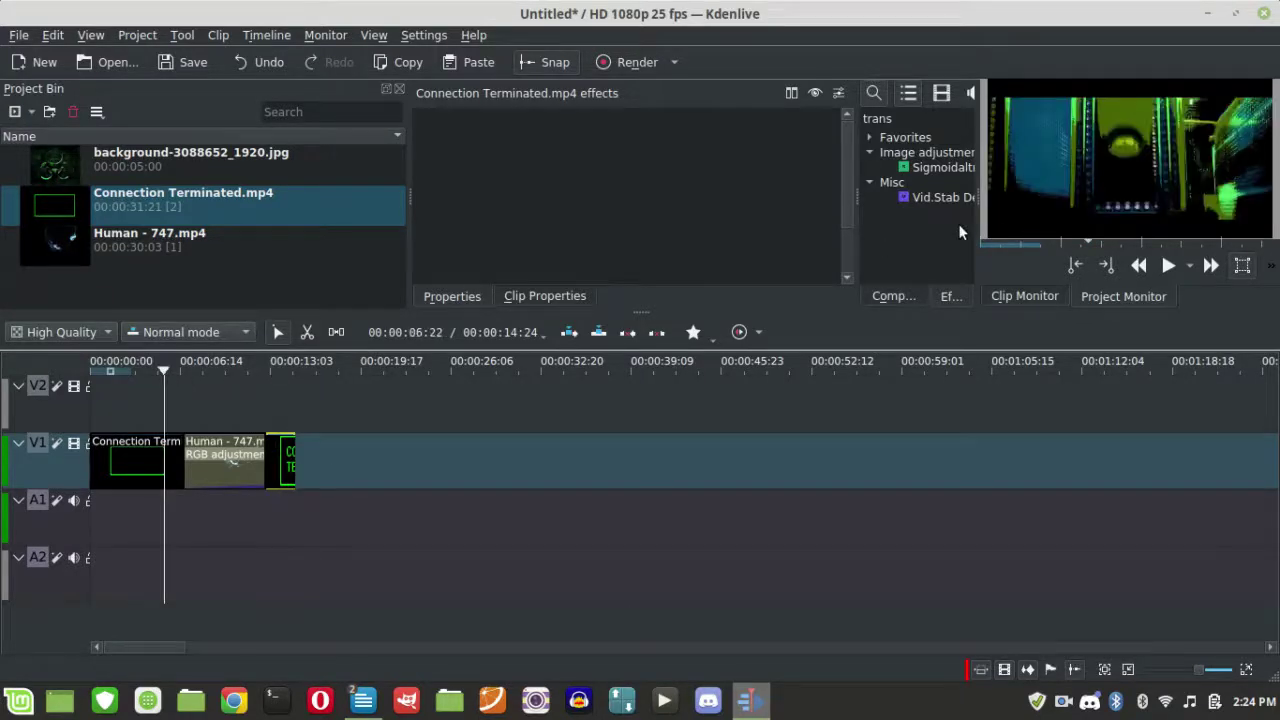
left_click(1168, 265)
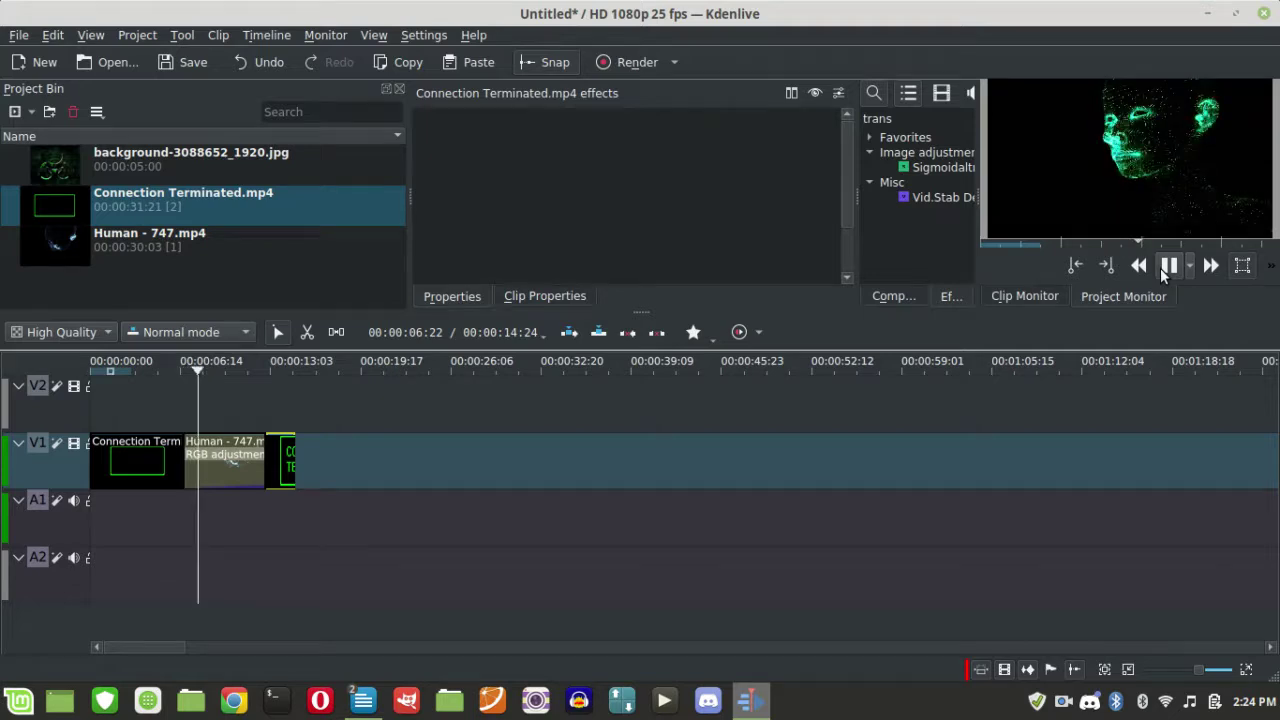
left_click(1168, 265)
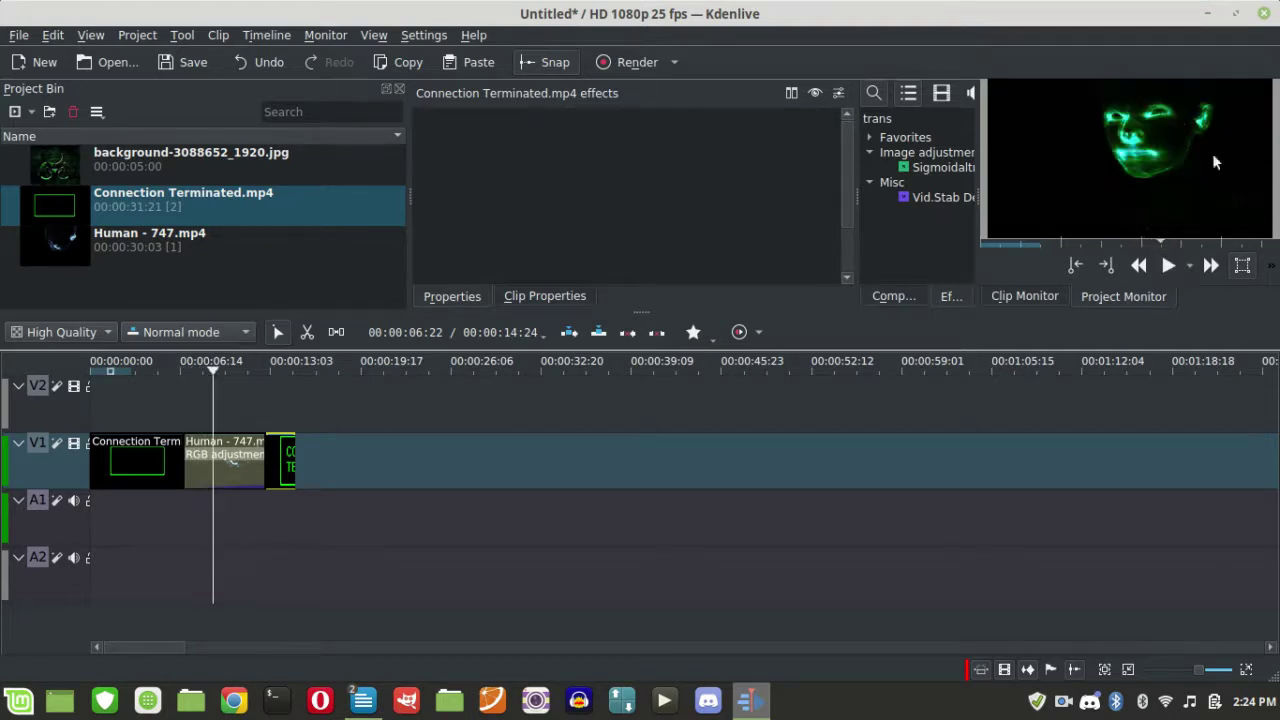
left_click(1208, 13)
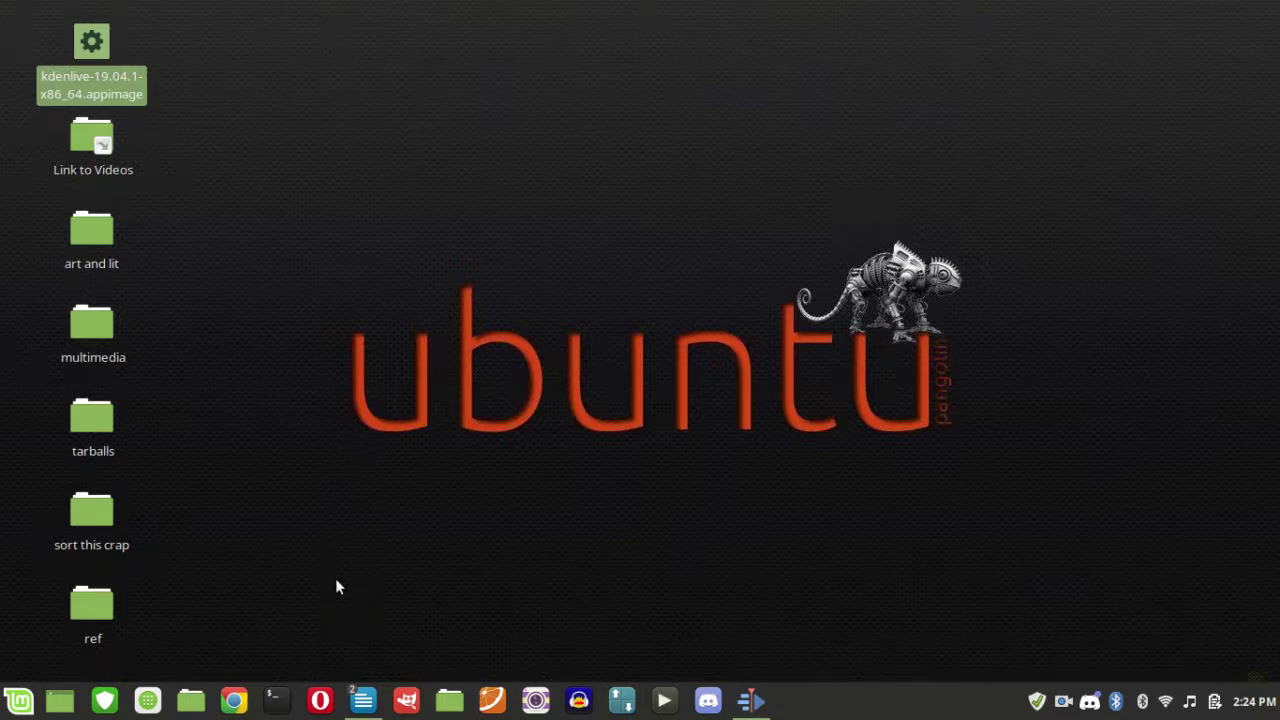
Run sudo apt-get update in a new terminal, entering the sudo password.
left_click(277, 701)
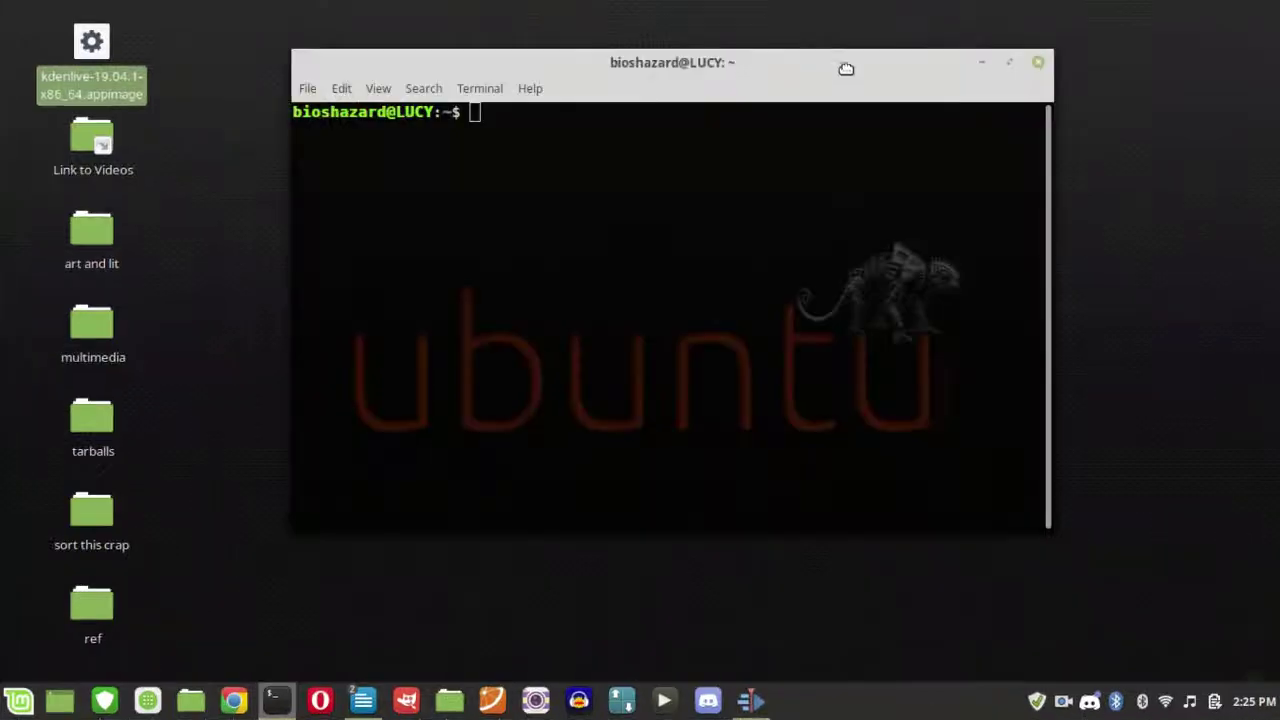
left_click(811, 128)
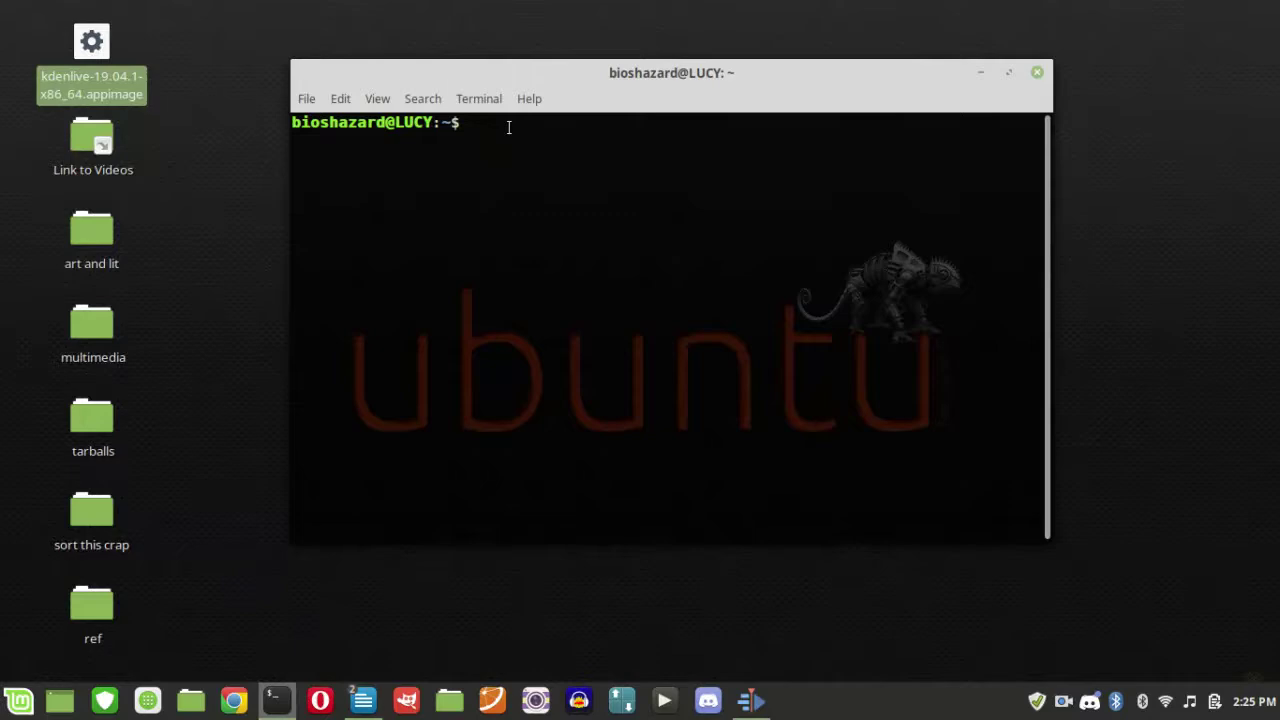
type("sudo apt-get update")
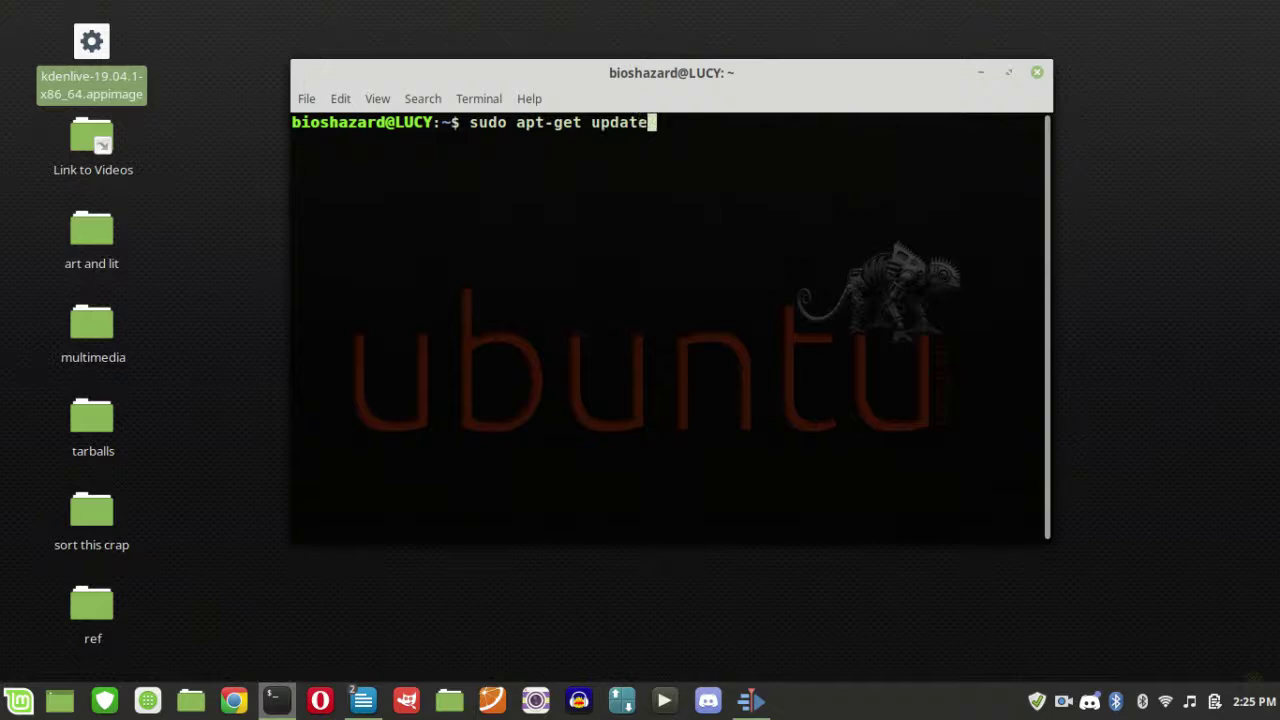
key("Return")
type("**")
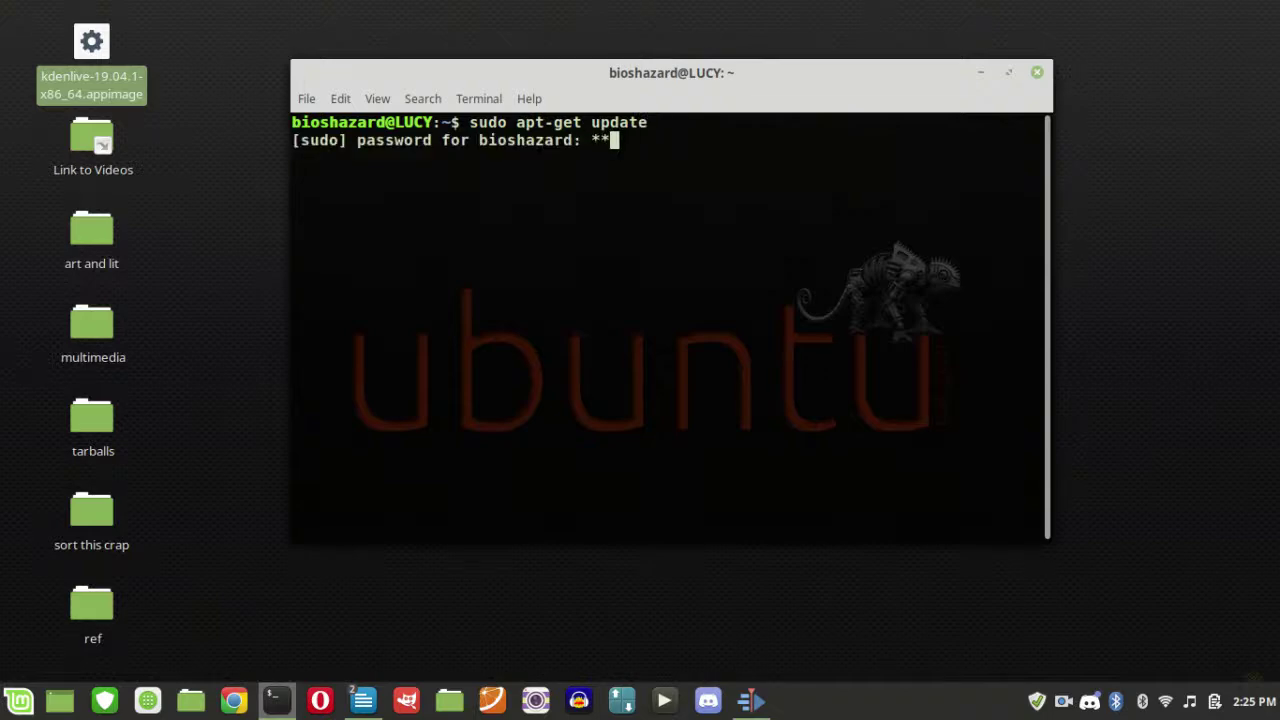
type("******")
key("Return")
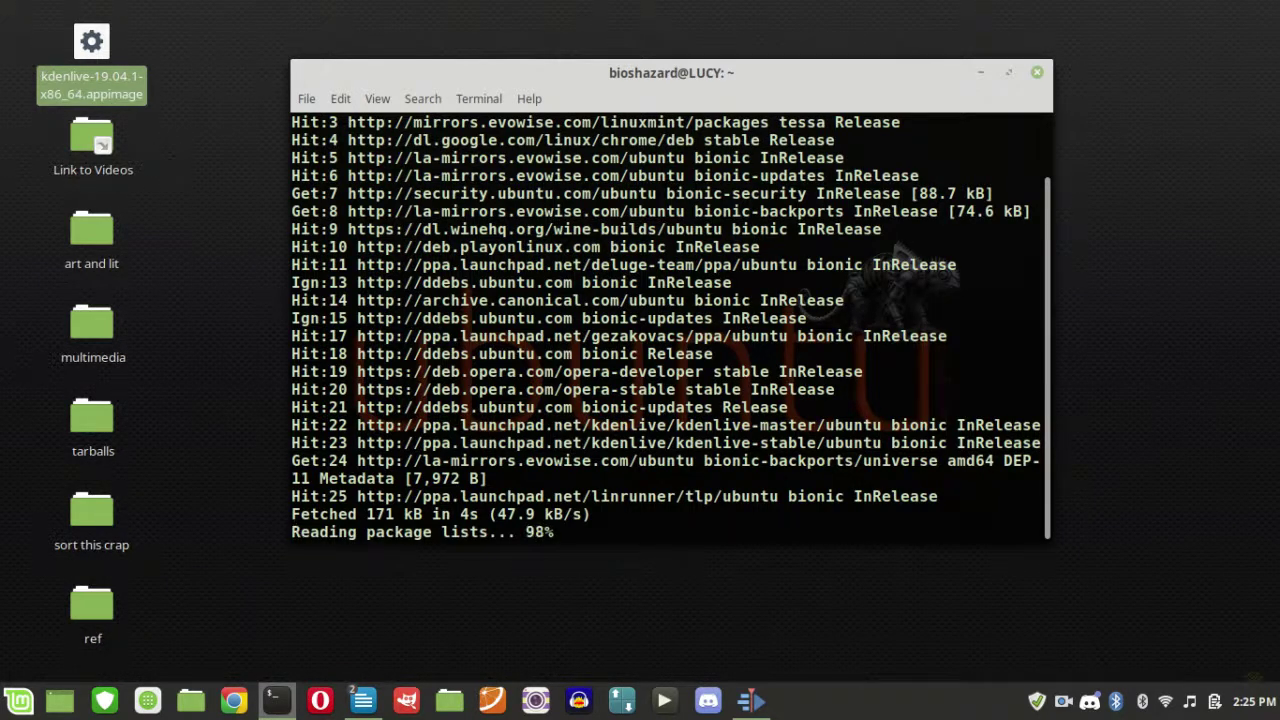
Run sudo apt-get clean and sudo apt-get autoclean.
type("sud")
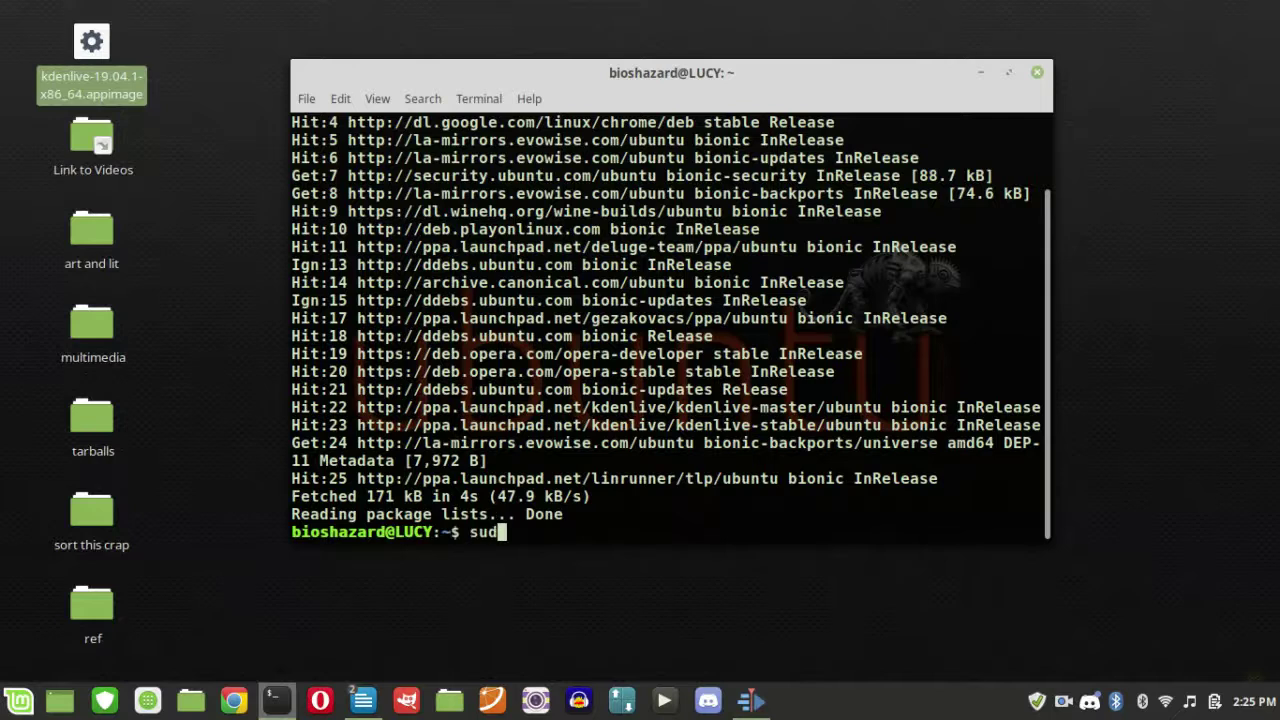
type("o apt-get clean")
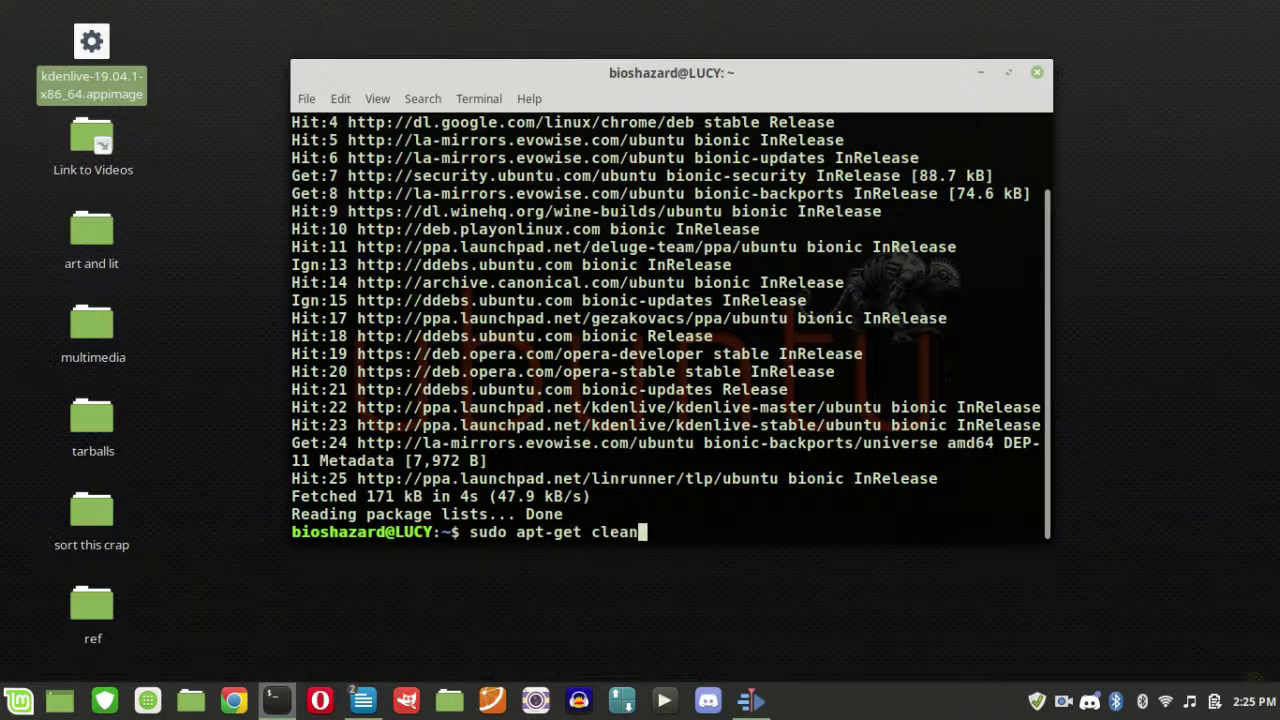
key("Return")
type("sudo apt")
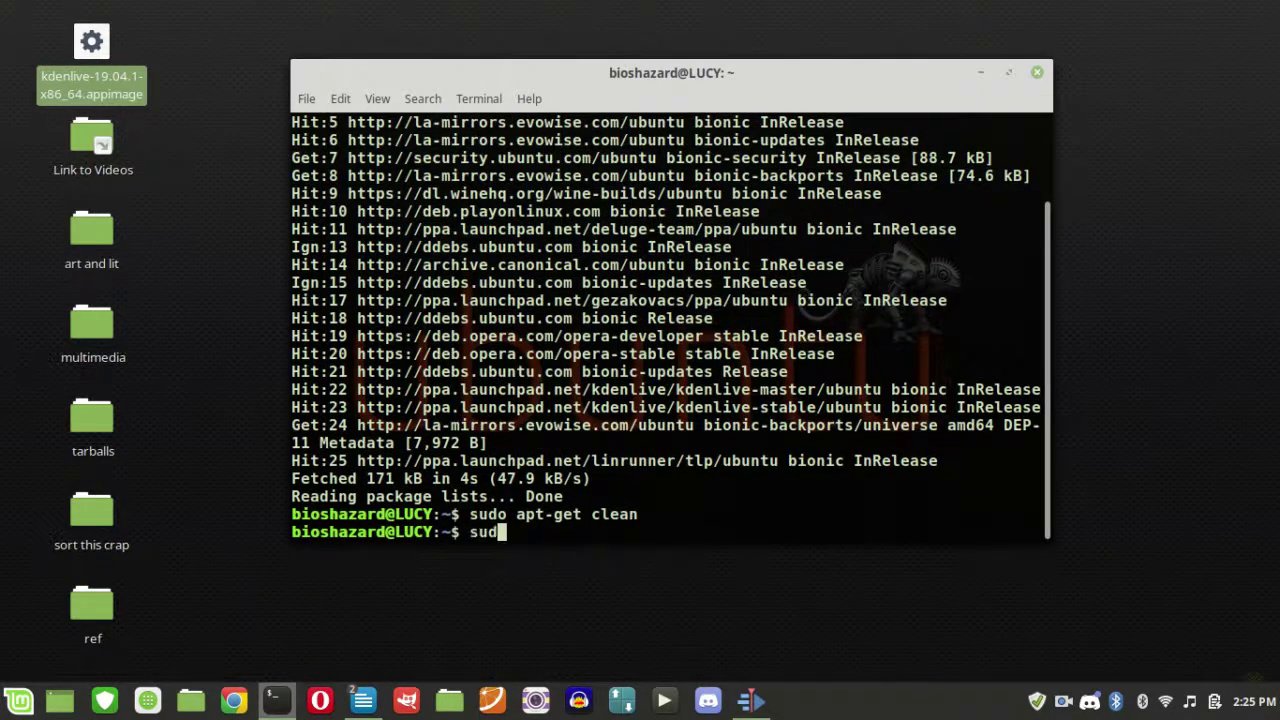
type("-get ")
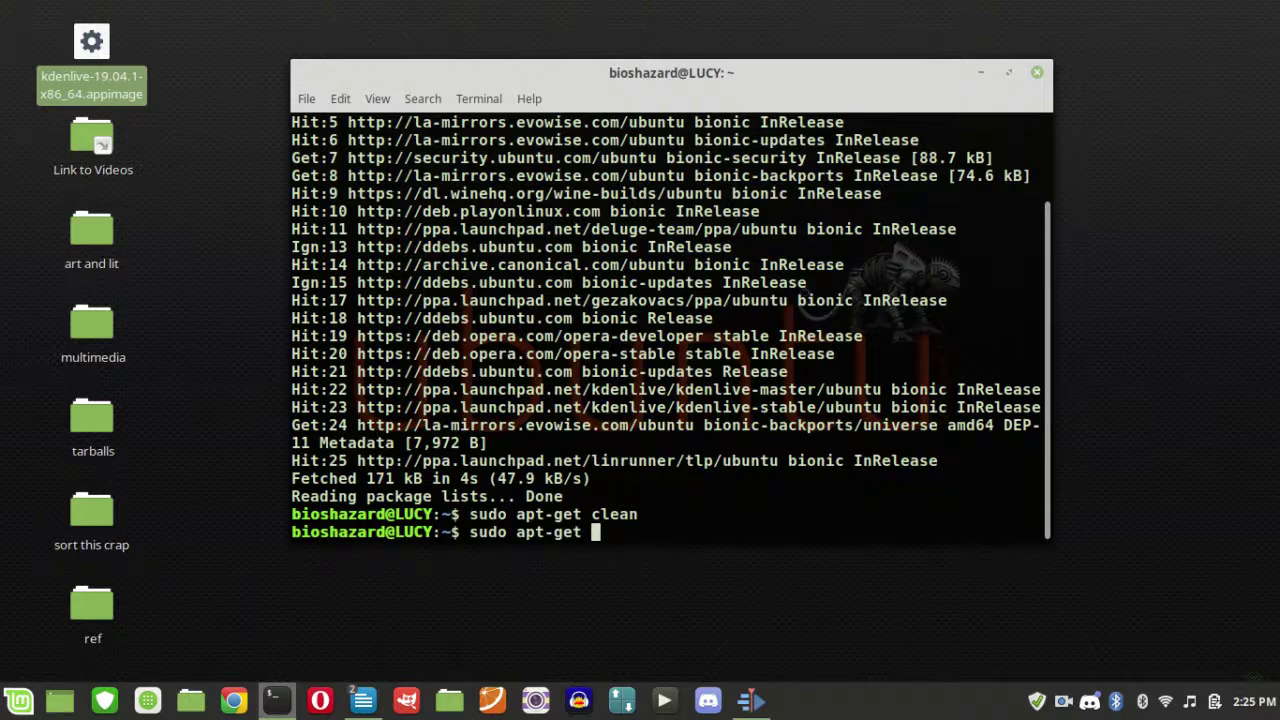
type("autoclean")
key("Return")
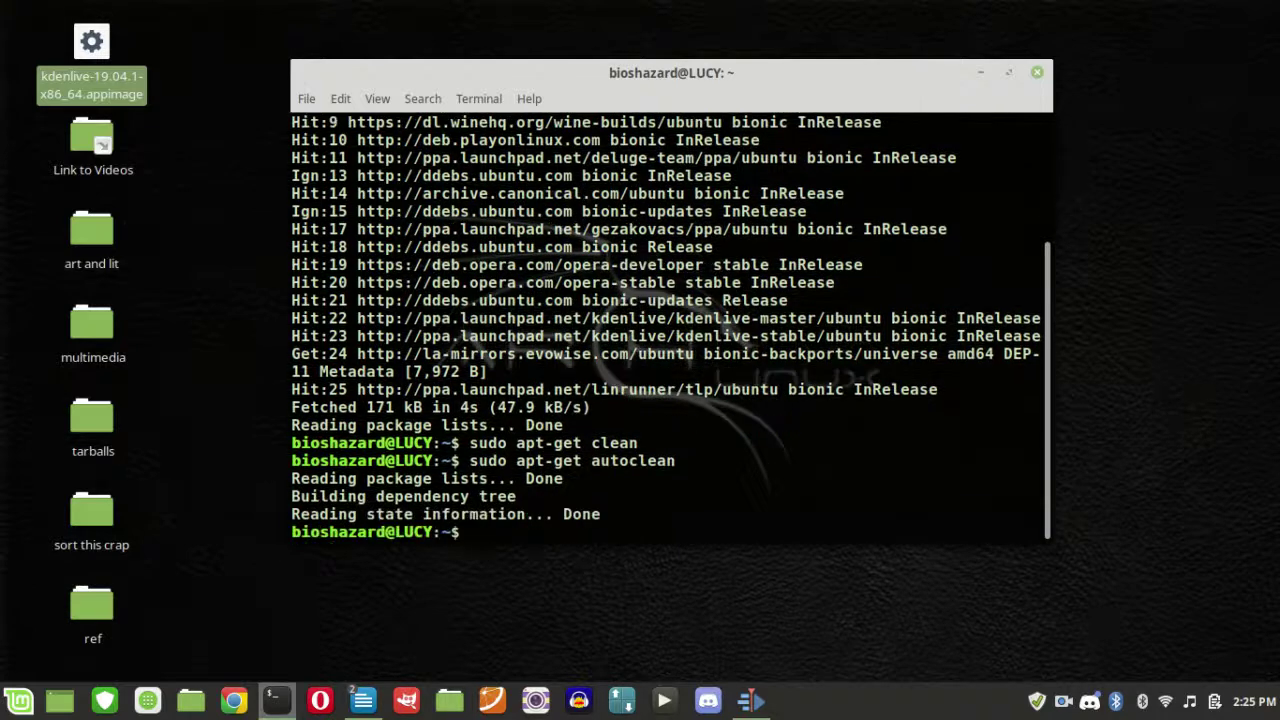
Run sudo apt-get autoremove and confirm removing the 16 unused packages.
type("sudo apt-get aut")
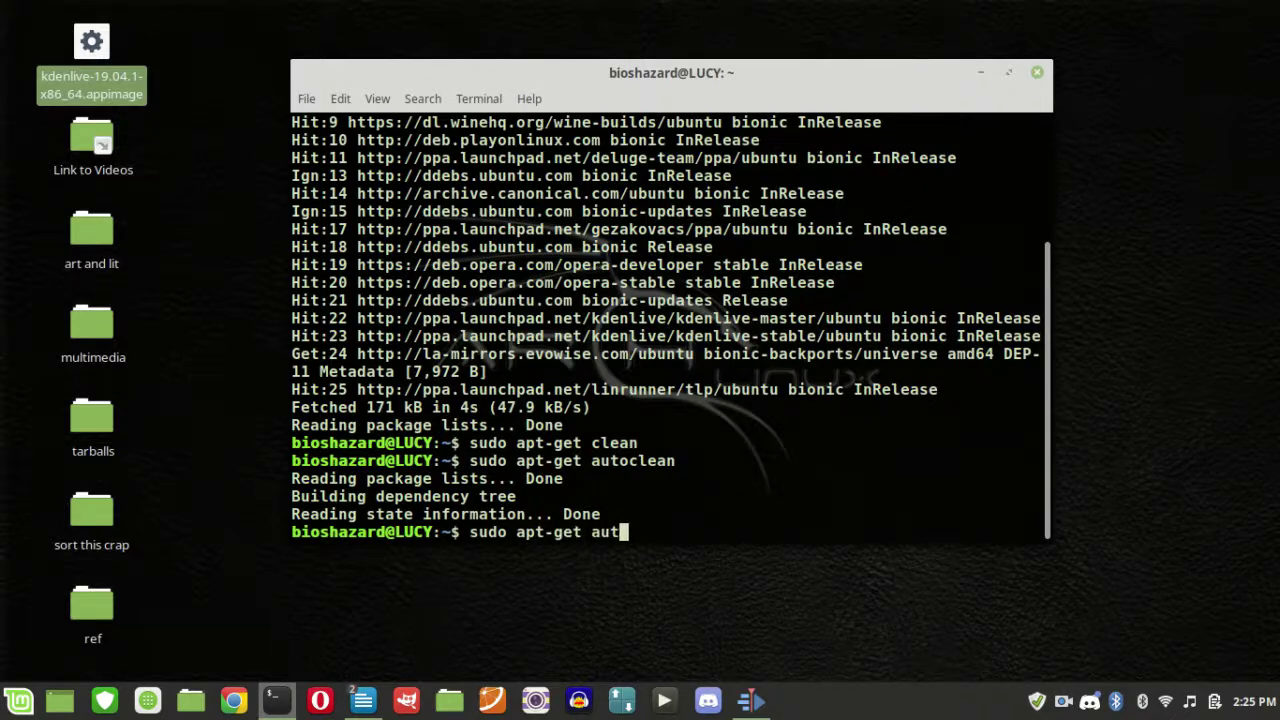
type("oremove")
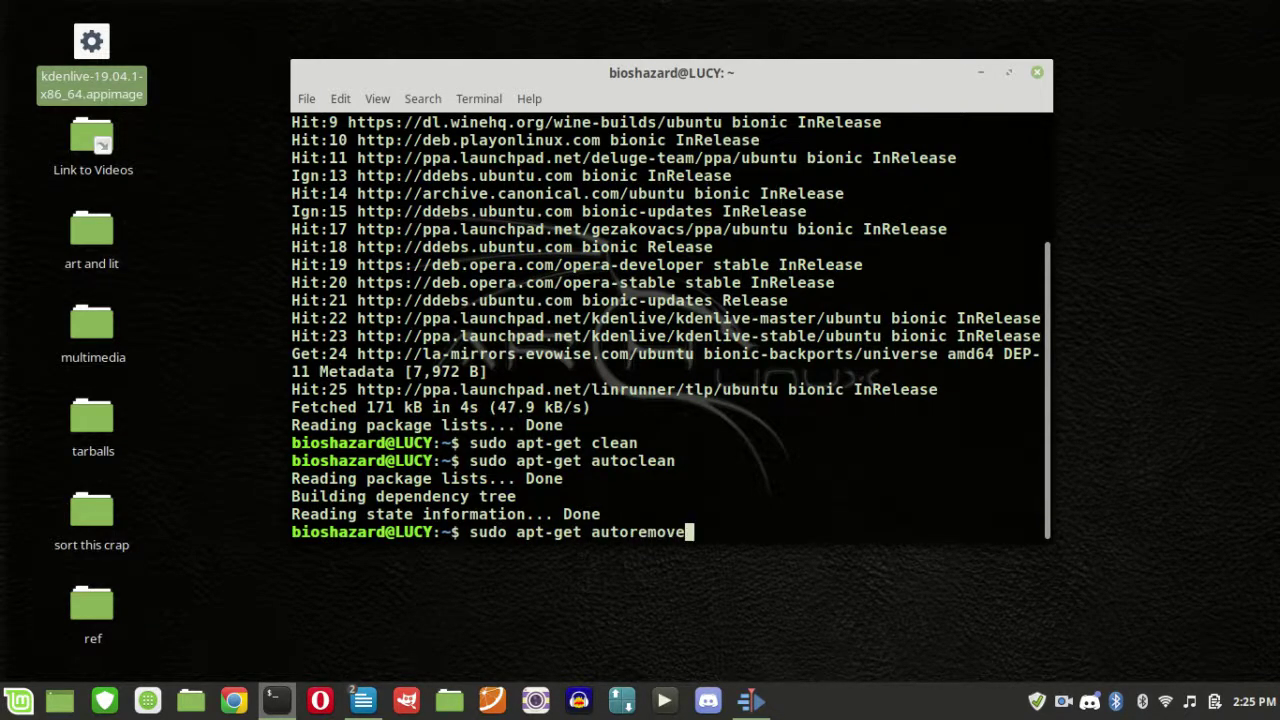
key("Return")
type("y")
key("Return")
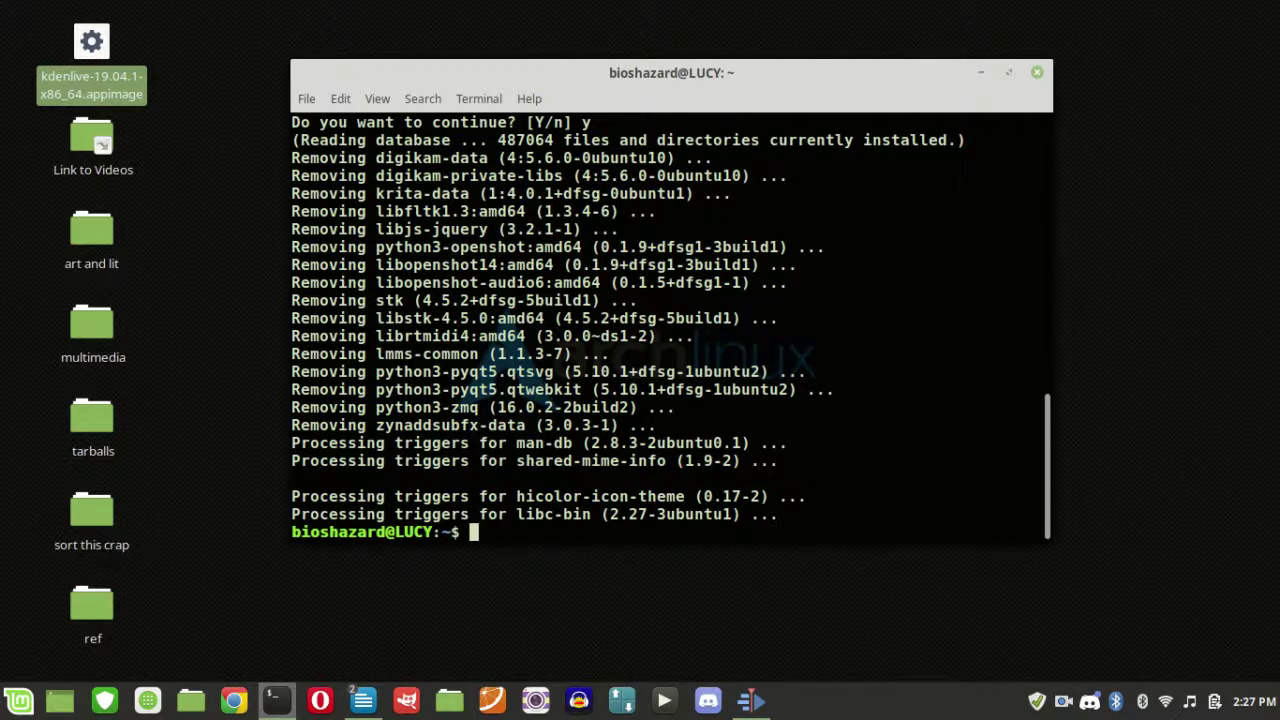
Refresh package lists with sudo apt-get update, then run sudo apt-get build-dep krita.
type("sudo apt")
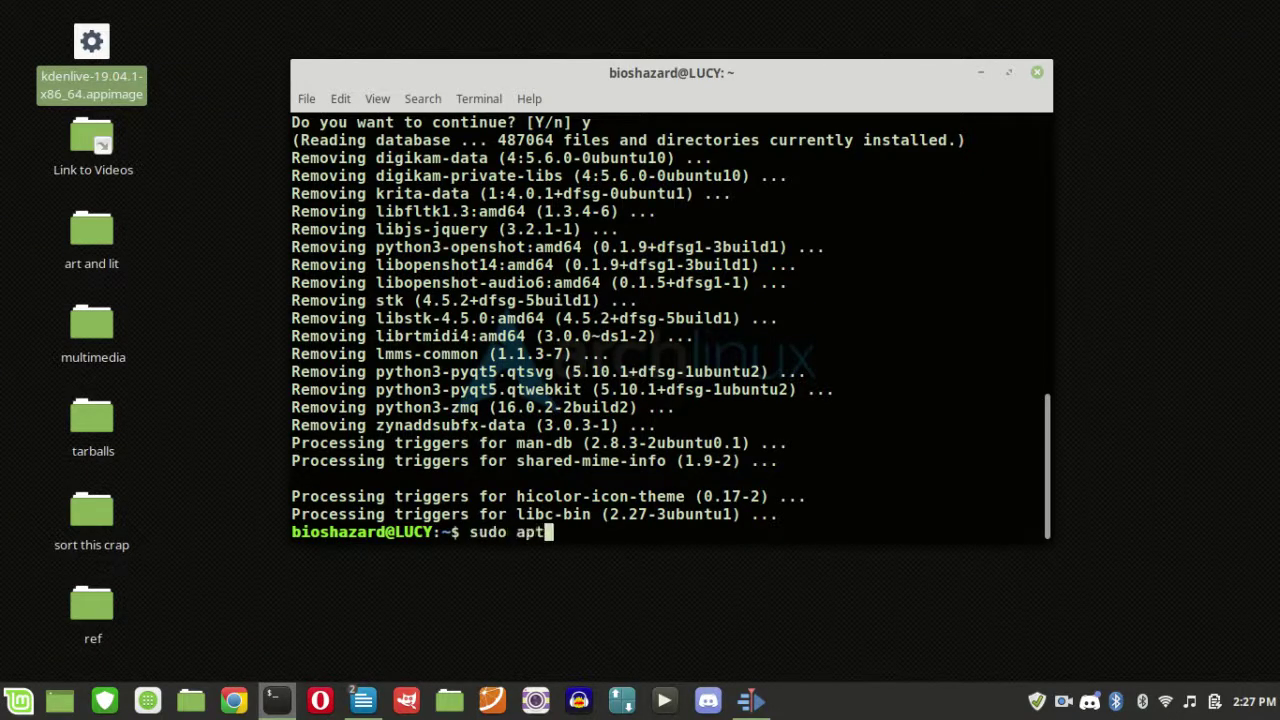
type("-get update")
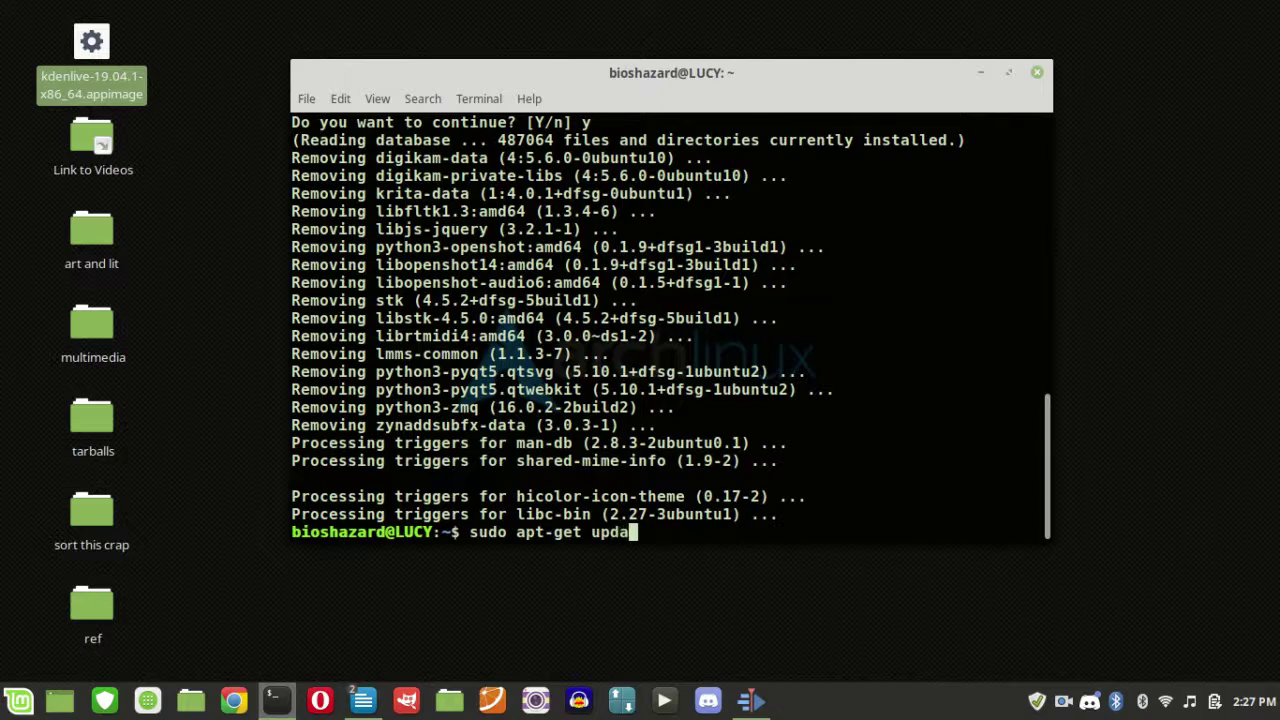
key("Return")
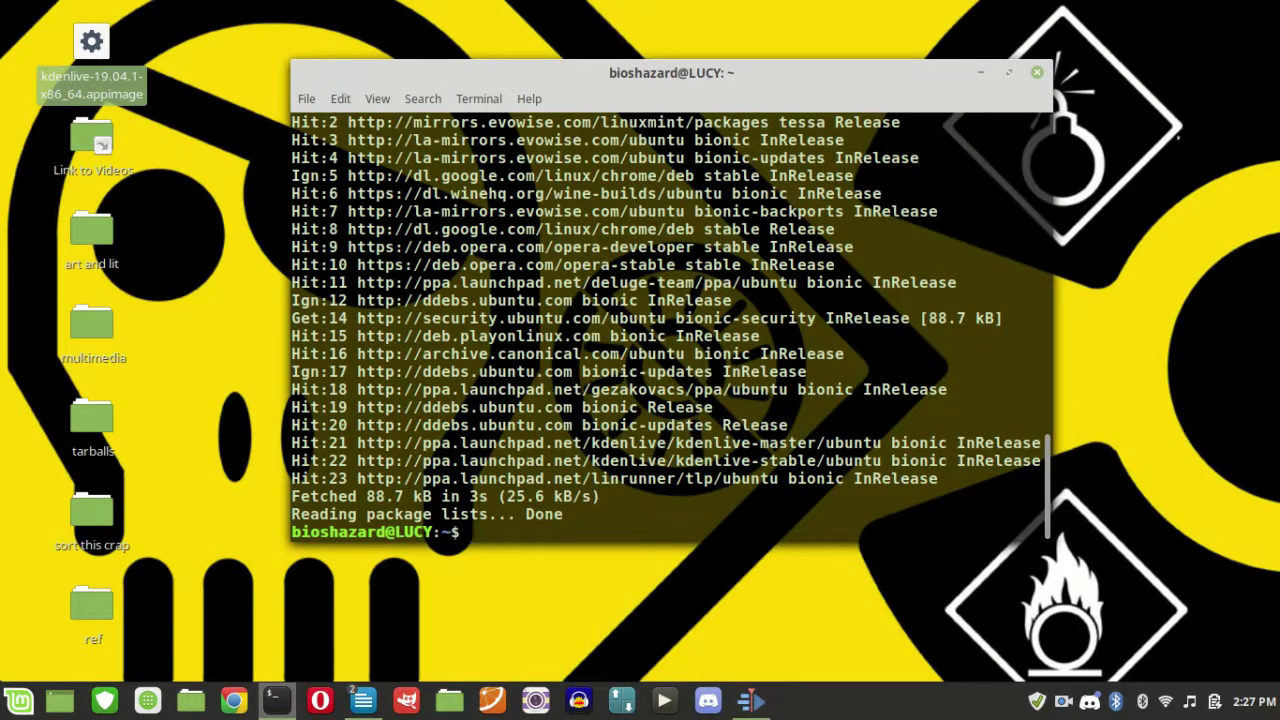
type("sudo apt-get in")
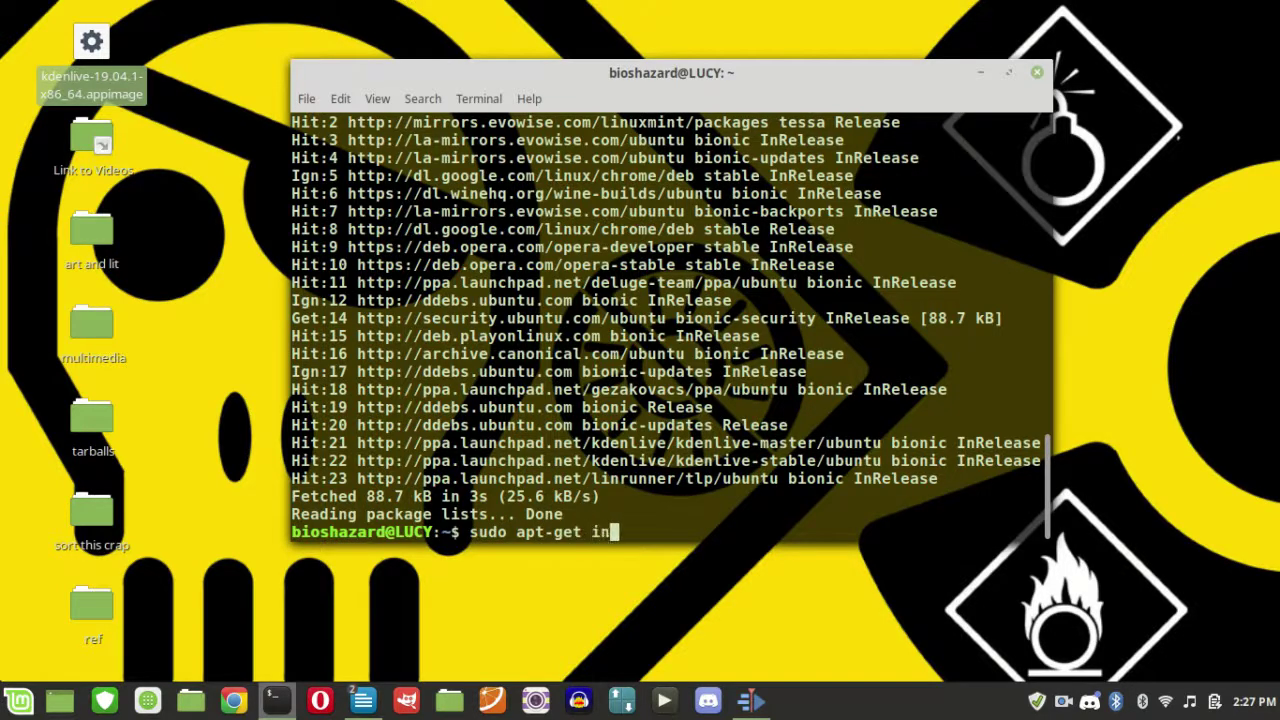
type("stall")
key("BackSpace")
key("BackSpace")
key("BackSpace")
key("BackSpace")
key("BackSpace")
key("BackSpace")
key("BackSpace")
type("build-dep ")
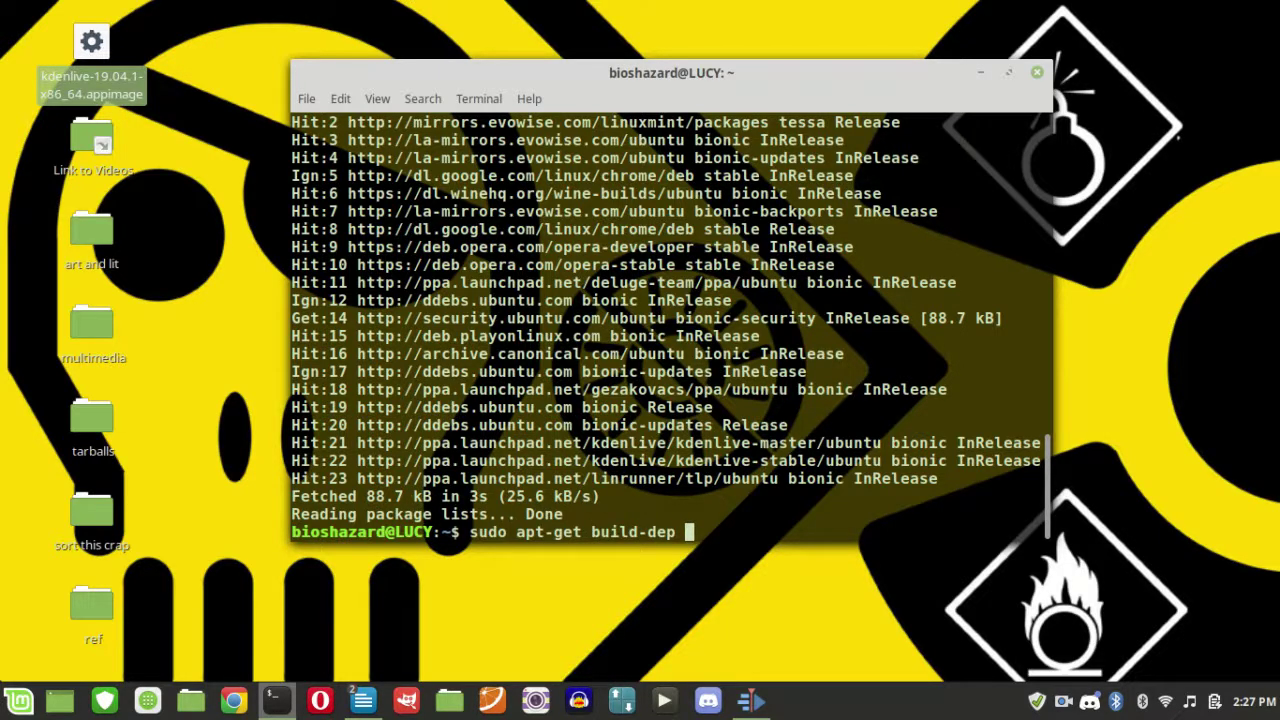
type("krita")
key("Return")
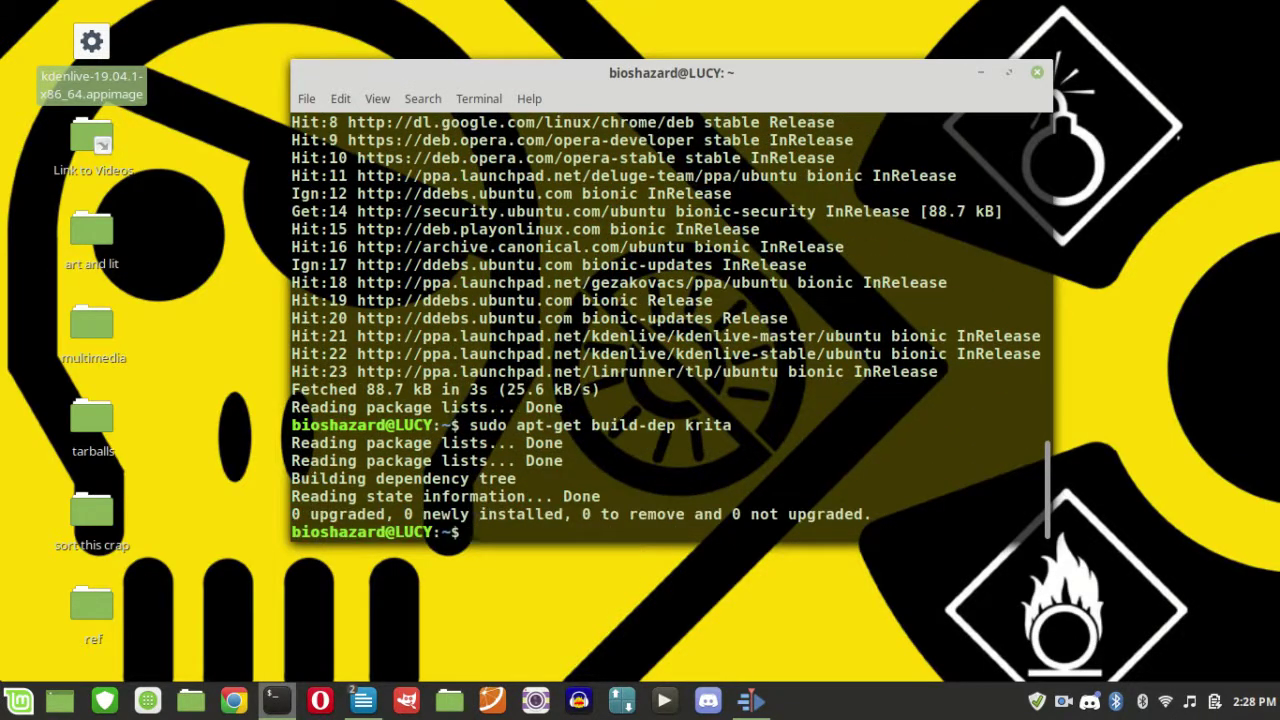
Install krita and krita-data with sudo apt-get install krita, confirming with y.
type("sudo apt-g")
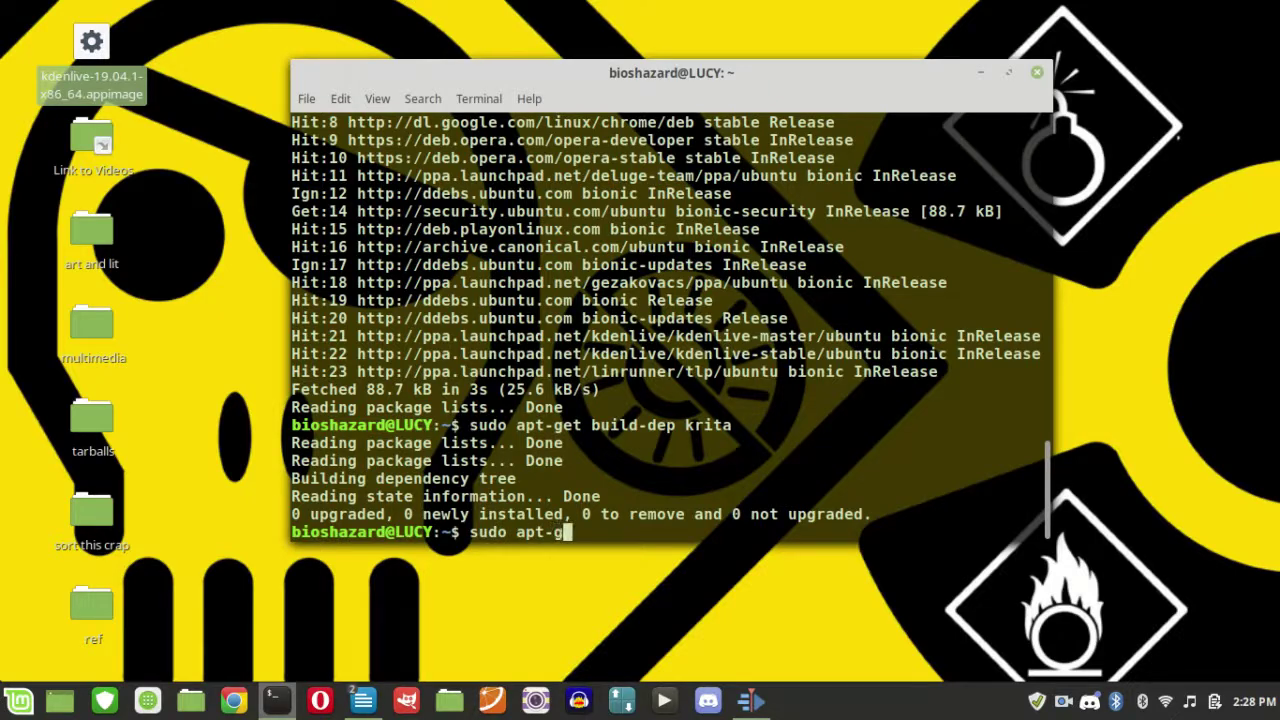
type("et insta")
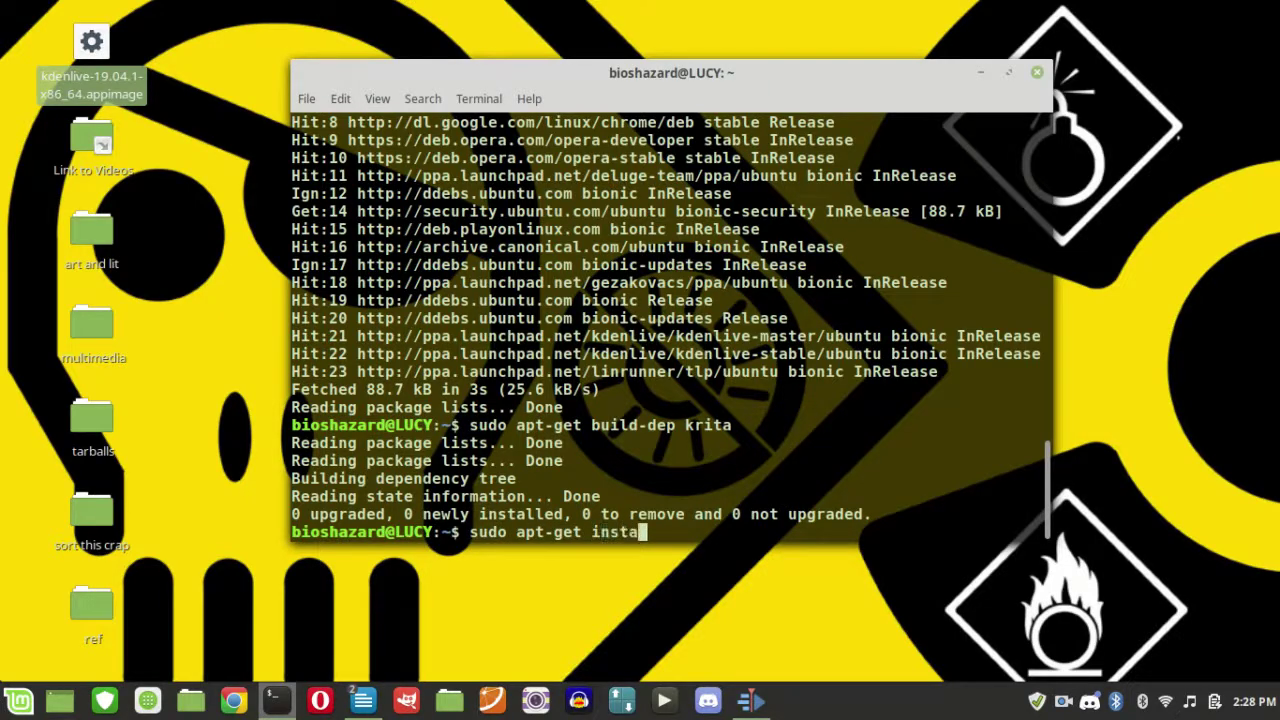
type("ll krita")
key("Return")
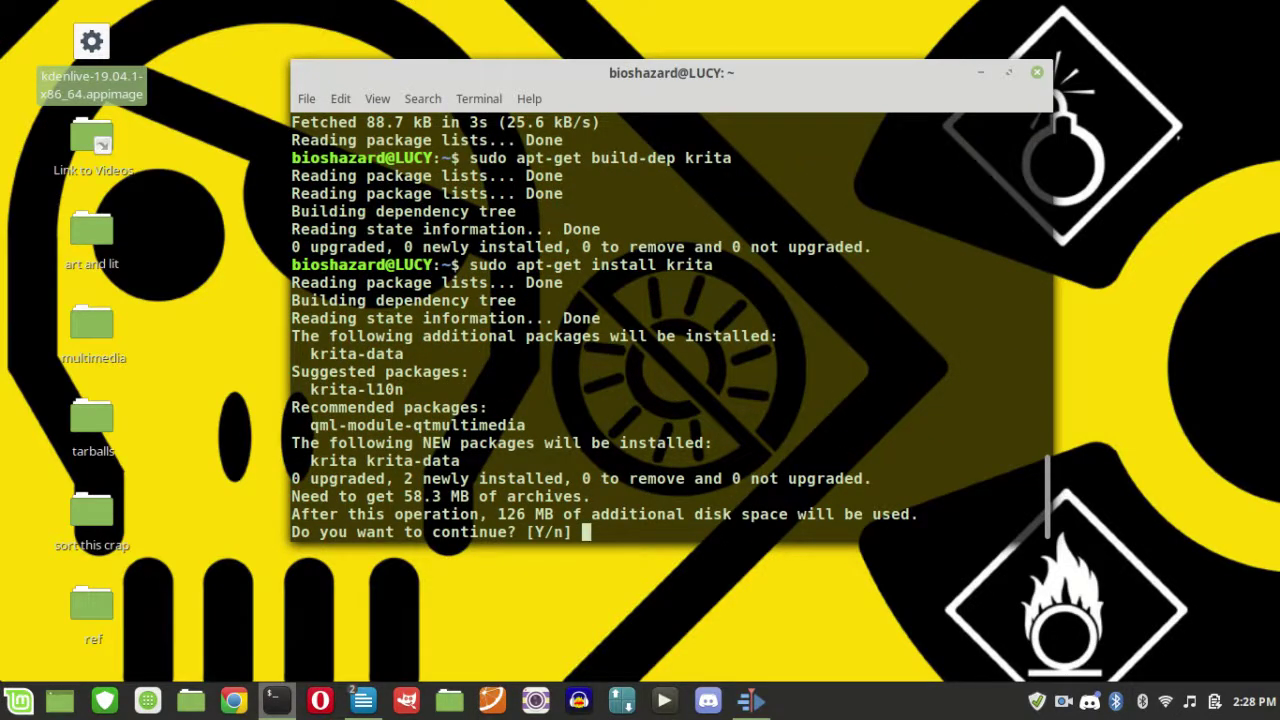
type("y")
key("Return")
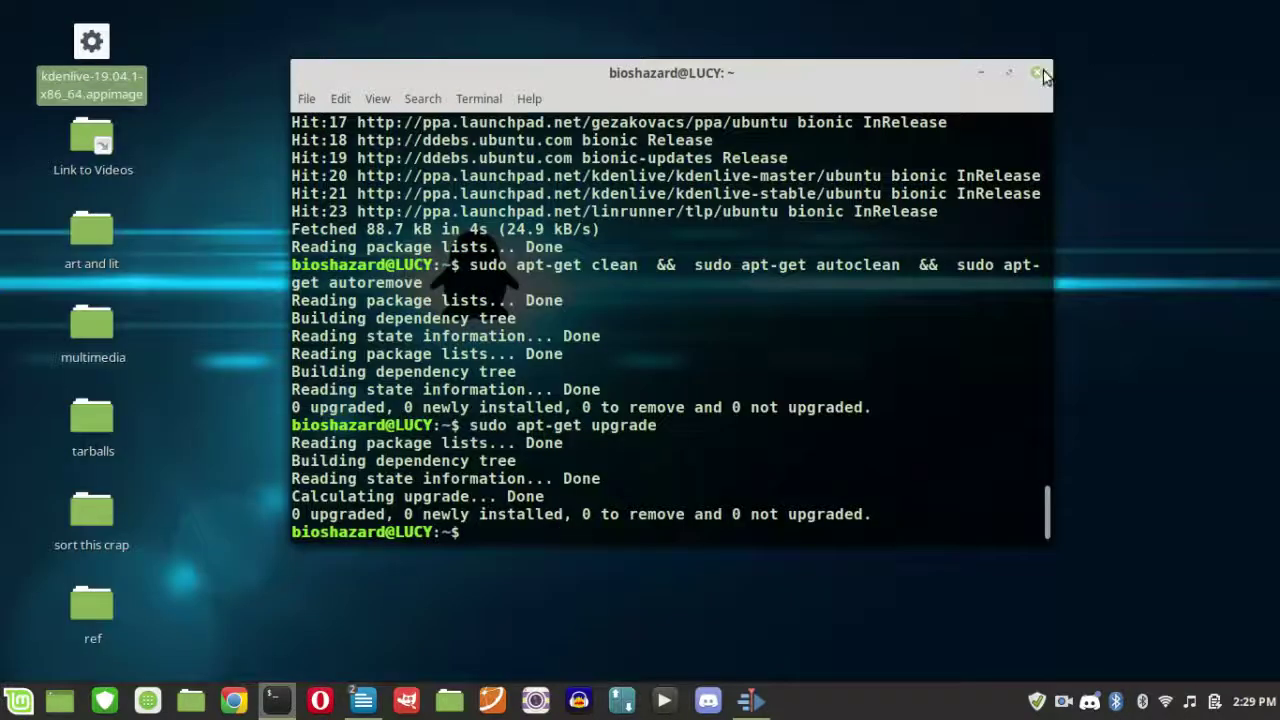
Close the terminal and add Krita from the Graphics menu to the panel.
key("ctrl+d")
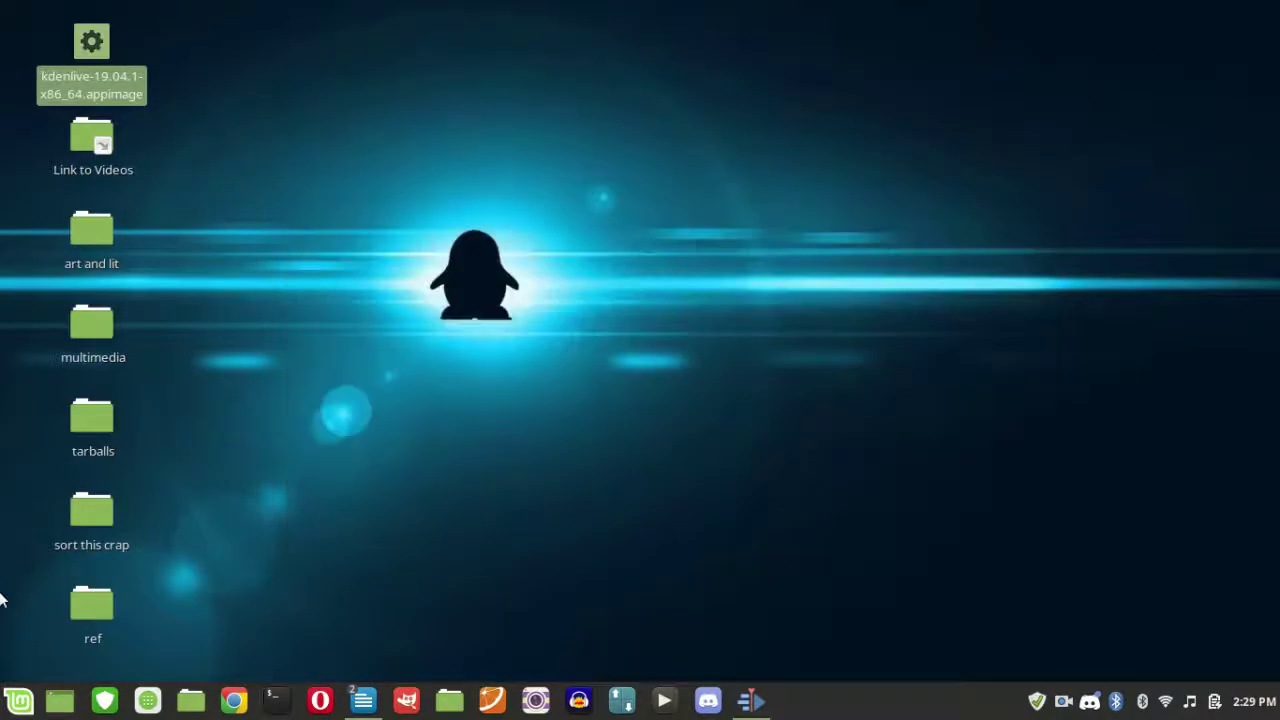
left_click(20, 702)
mouse_move(231, 331)
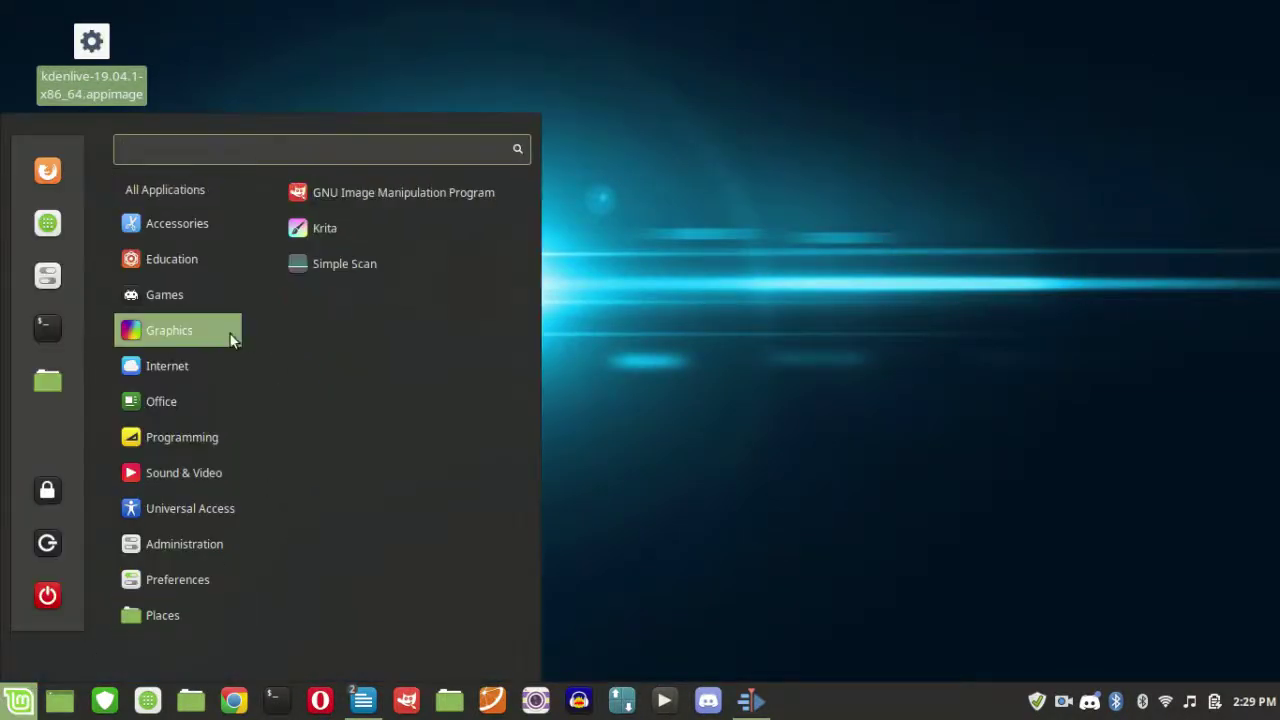
right_click(322, 229)
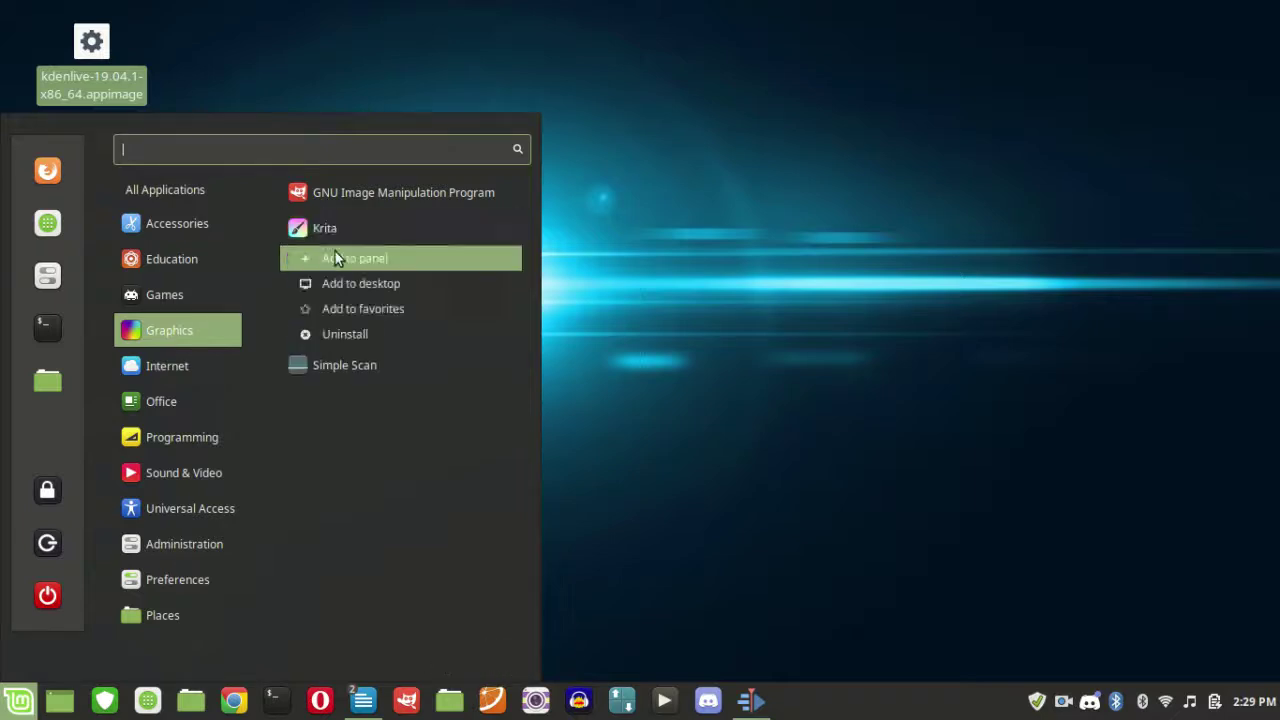
left_click(337, 256)
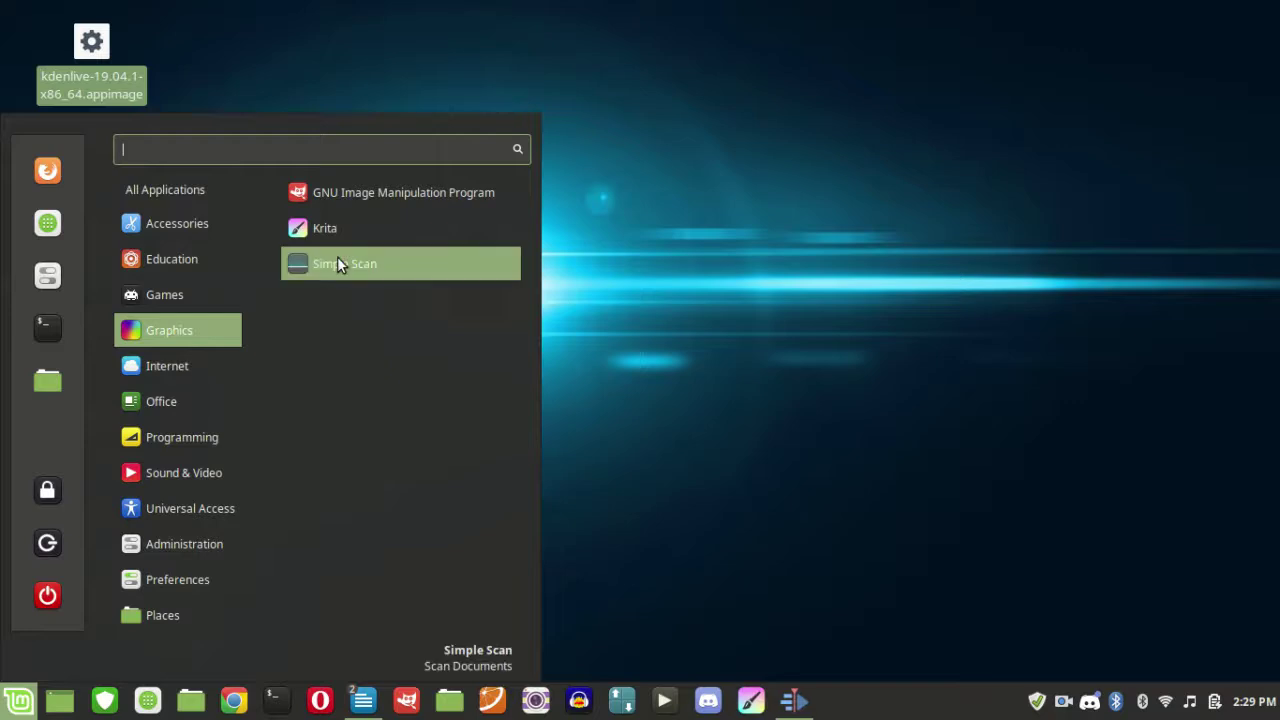
Launch Krita once from its new panel icon, then close it.
left_click(696, 360)
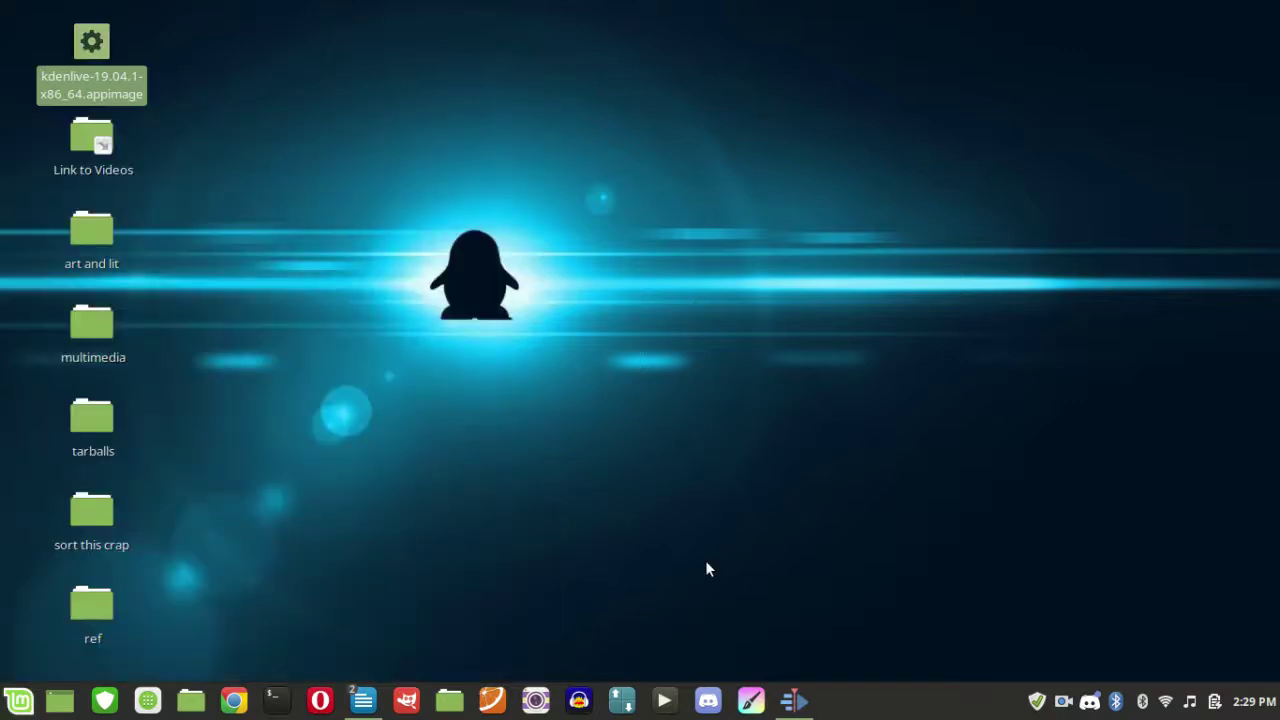
left_click(752, 701)
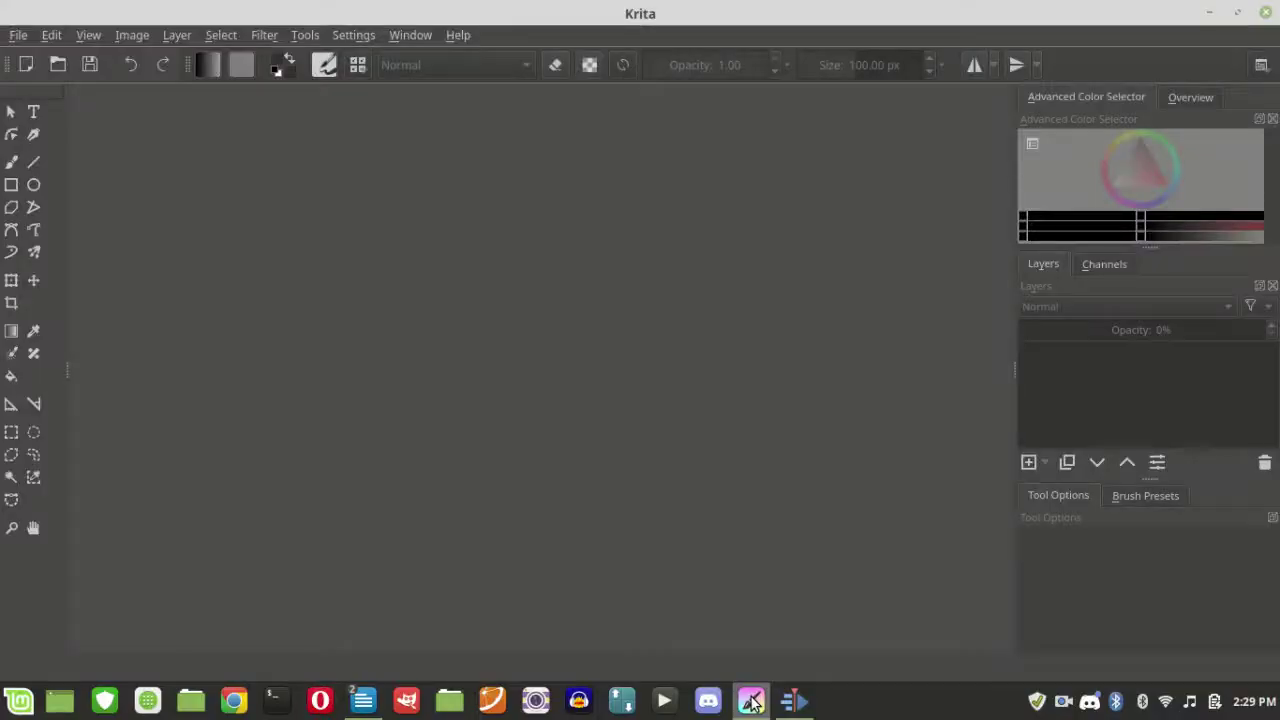
left_click(1265, 13)
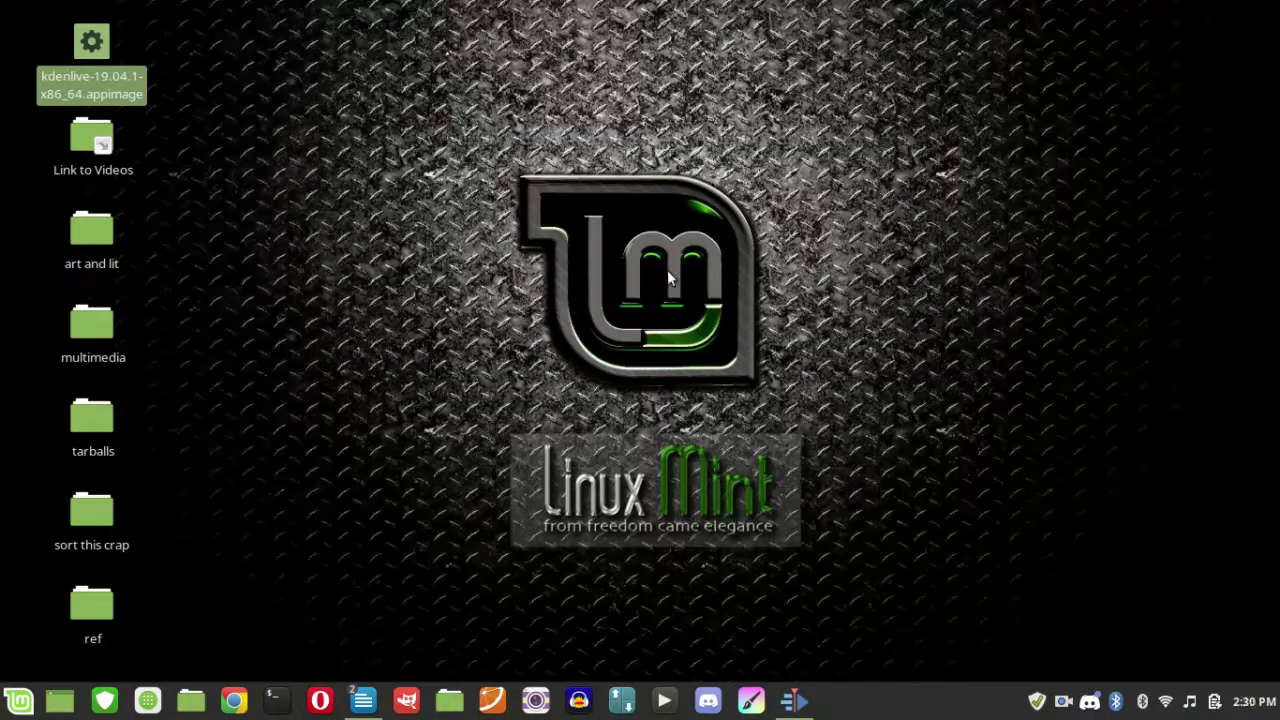
double_click(98, 422)
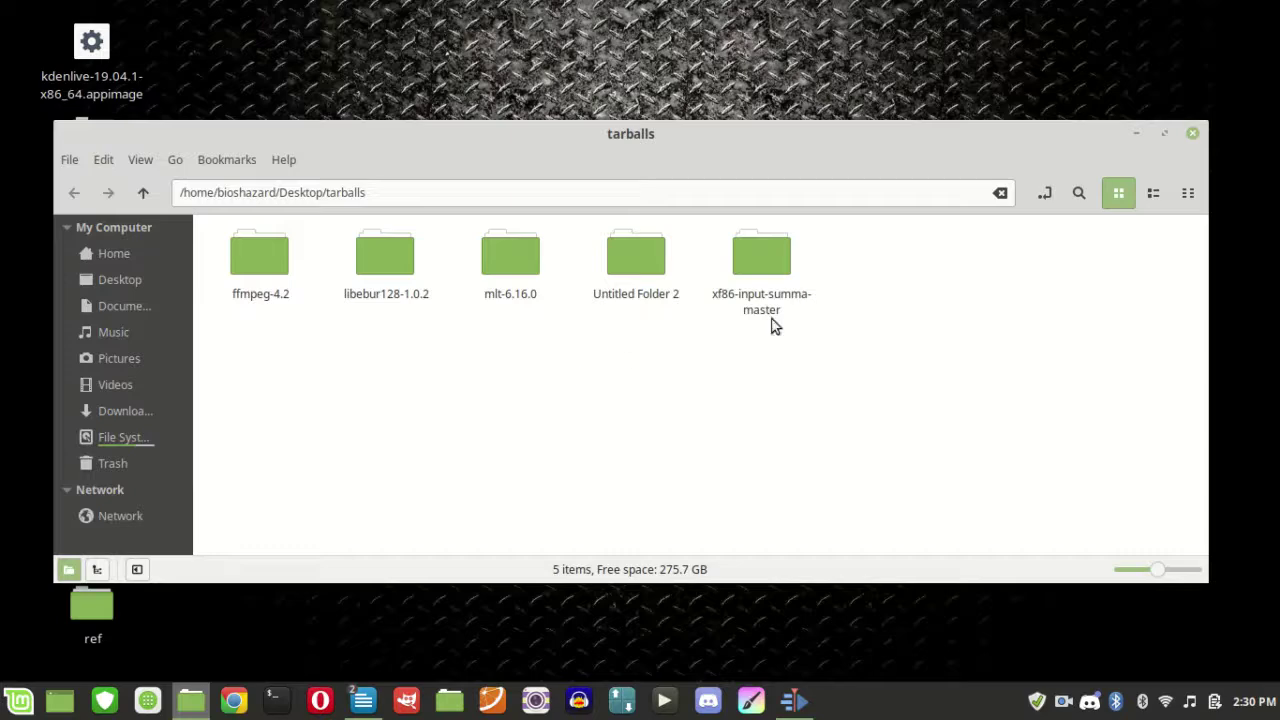
left_click(1193, 134)
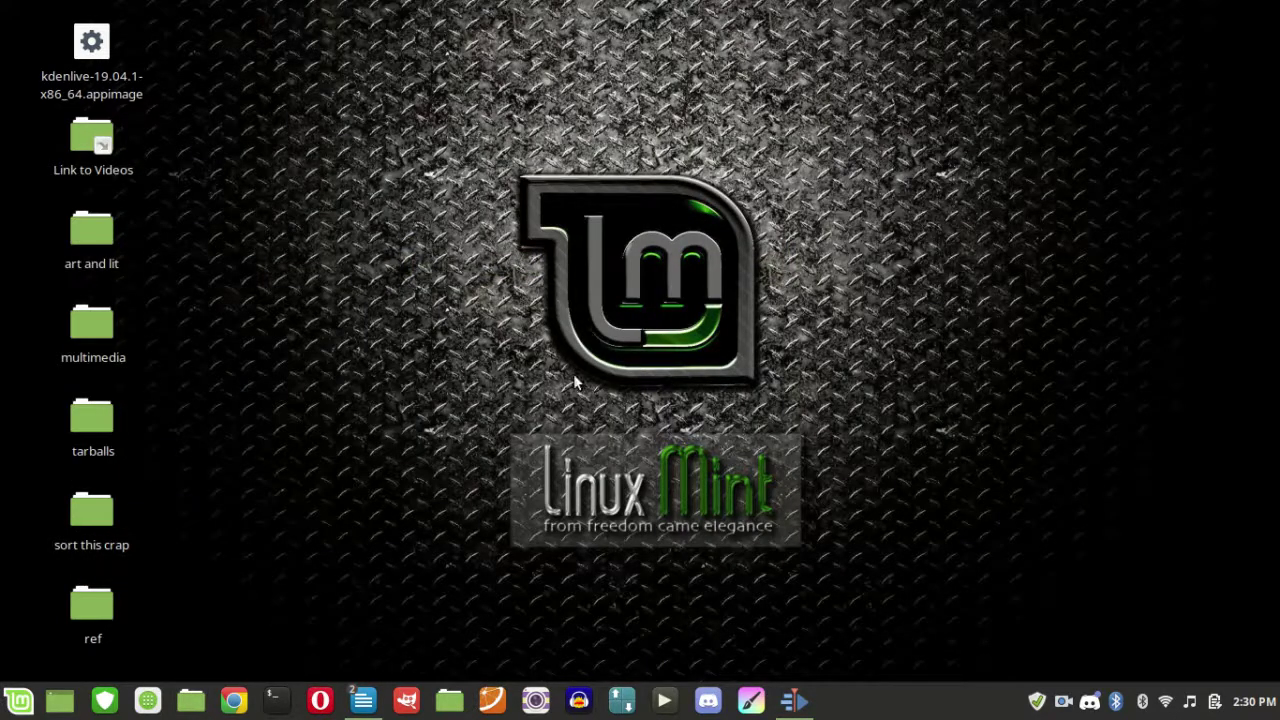